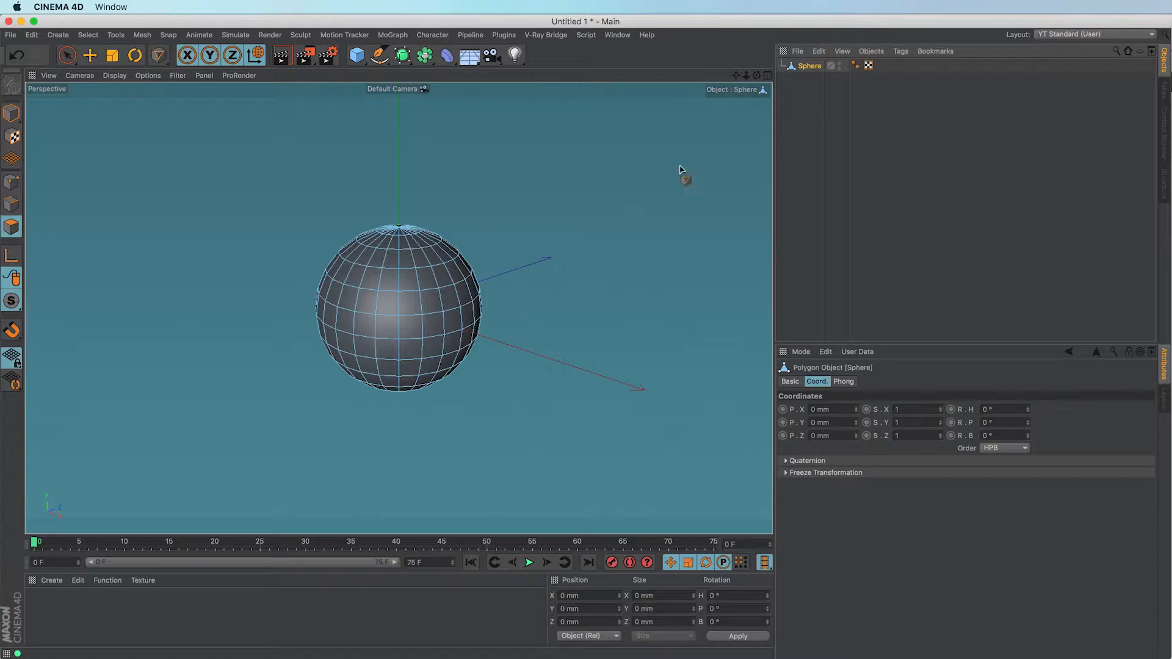
Make a diagonal plane cut across the whole sphere in polygon mode, adjusting its end point and cutting plane in the viewport.
left_click(11, 231)
right_click(443, 185)
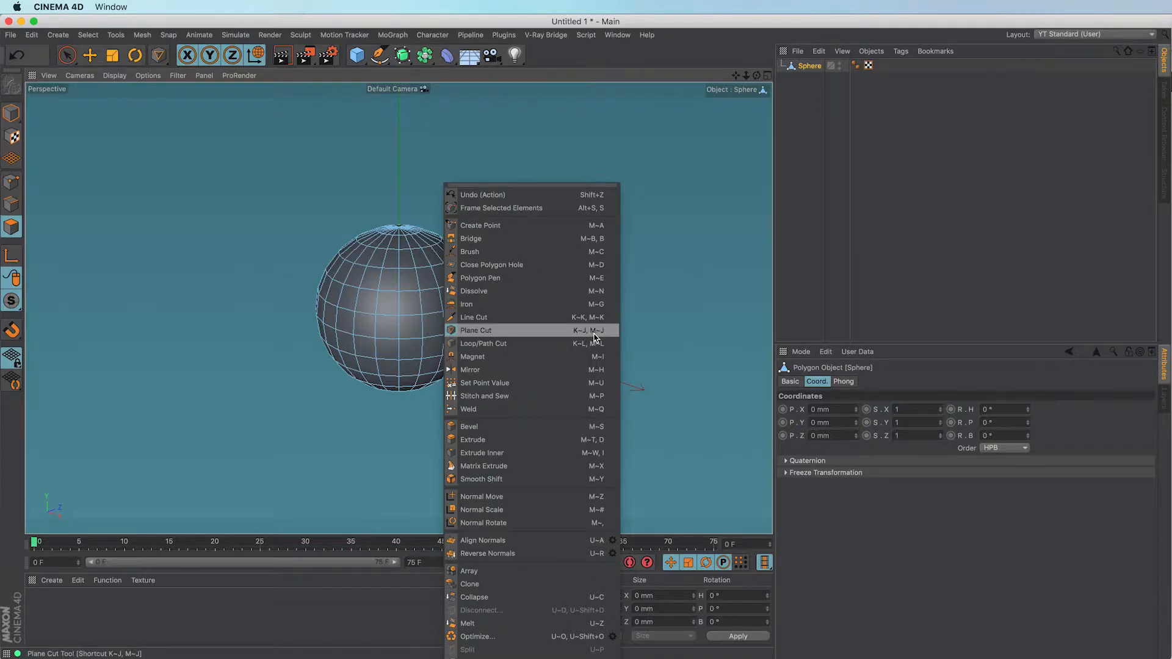
left_click(289, 225)
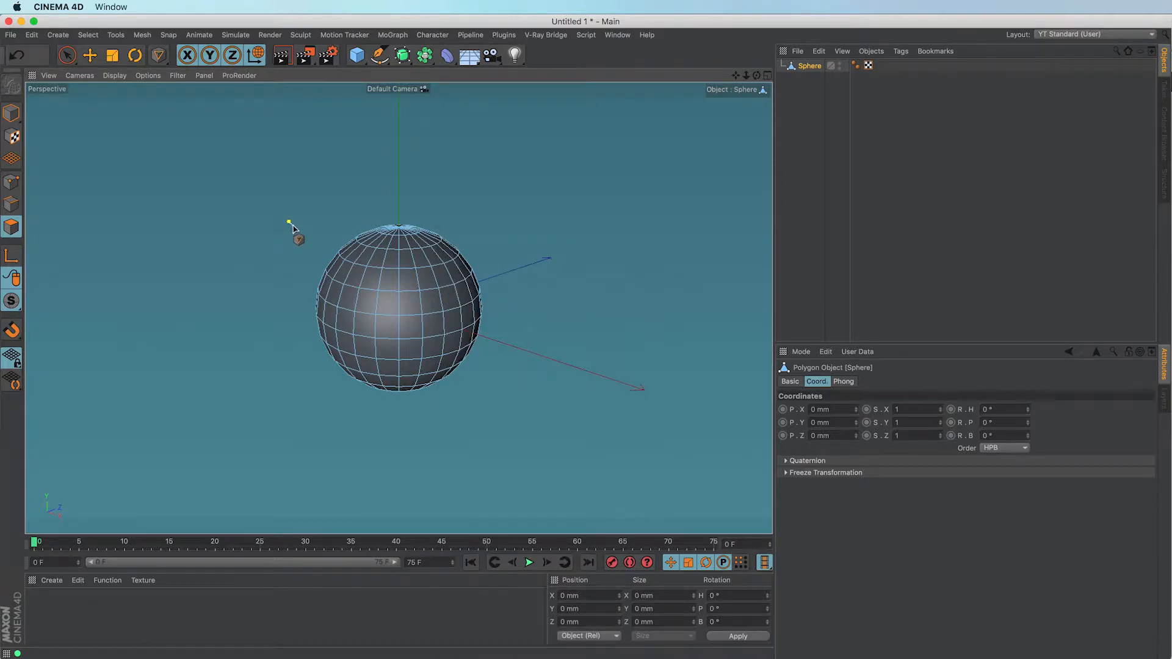
left_click_drag(290, 224, 531, 383)
left_click_drag(531, 383, 480, 367)
left_click(478, 367)
left_click_drag(478, 366, 478, 366, "alt")
right_click_drag(478, 366, 478, 366, "alt")
left_click_drag(478, 366, 478, 366, "alt")
left_click_drag(405, 309, 375, 332)
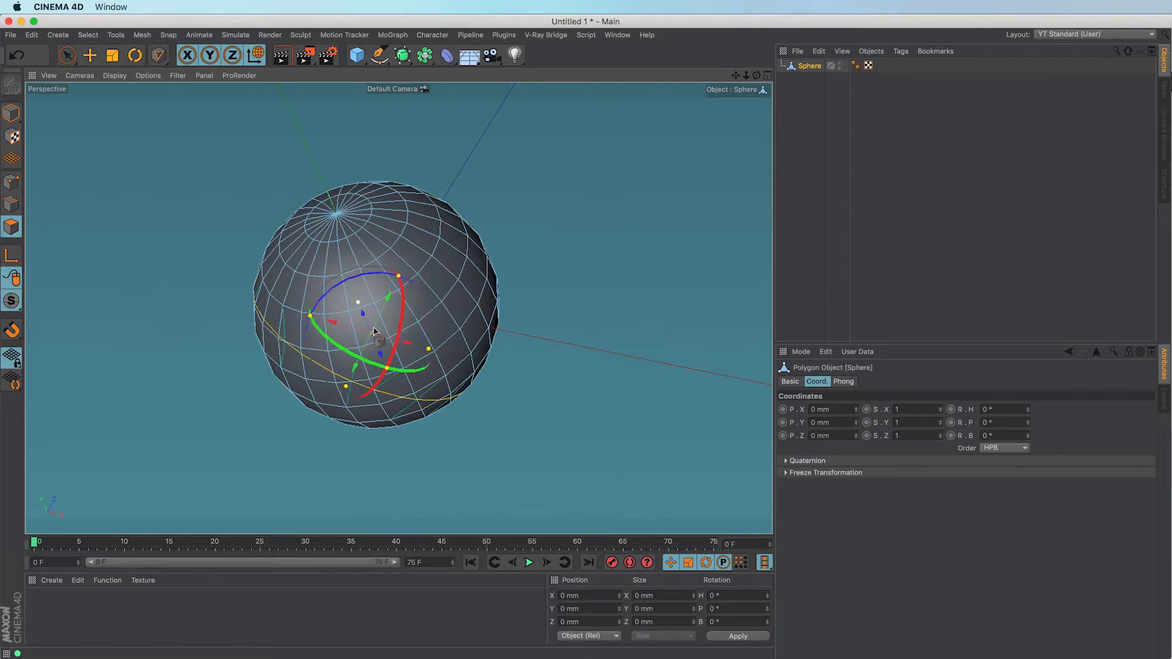
left_click(695, 353)
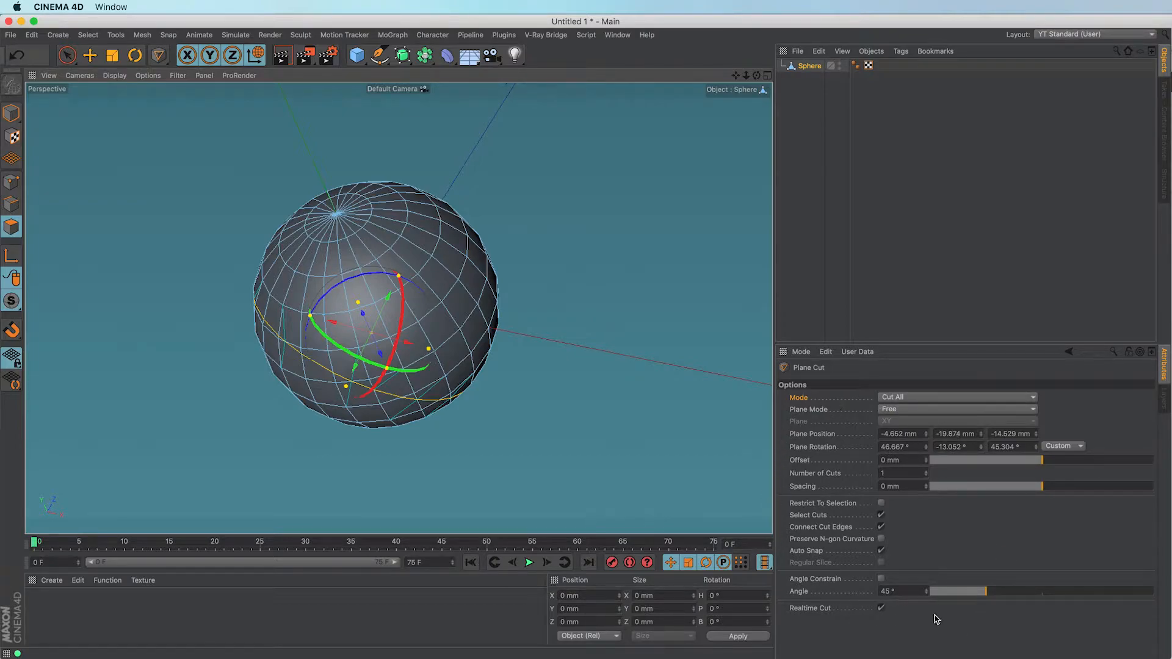
Set the plane cut to 4 cuts, 24 mm spacing and -29 mm offset, with the plane position at 77.348, -29.874, -13.529 mm.
left_click(926, 472)
left_click(926, 472)
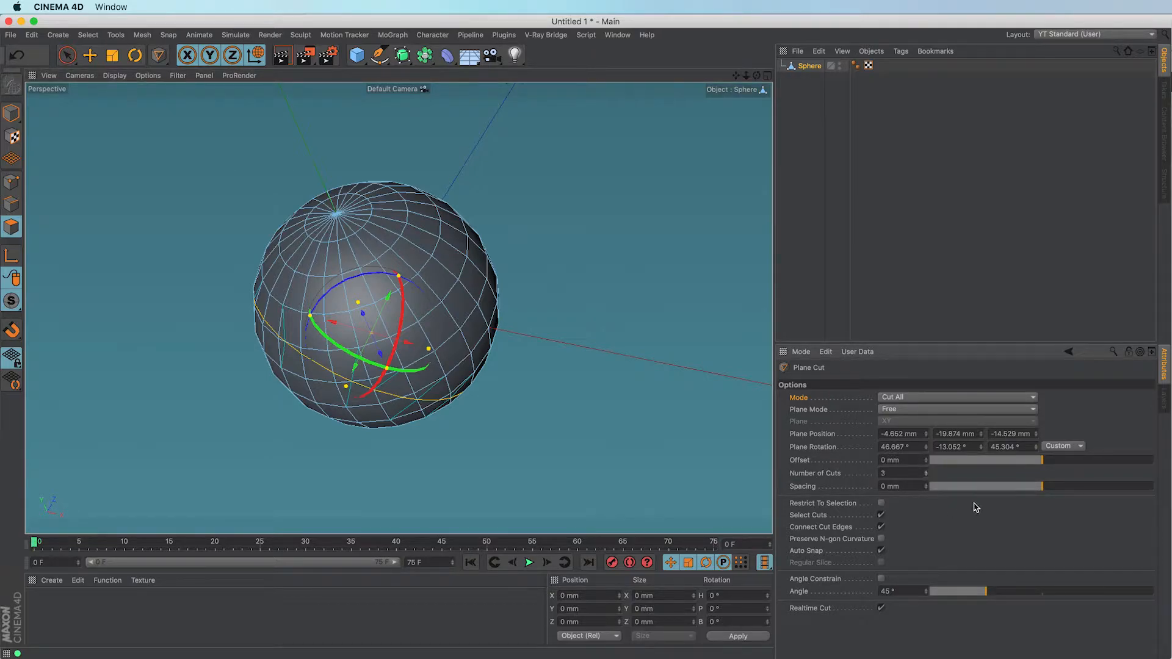
left_click_drag(1043, 487, 1069, 490)
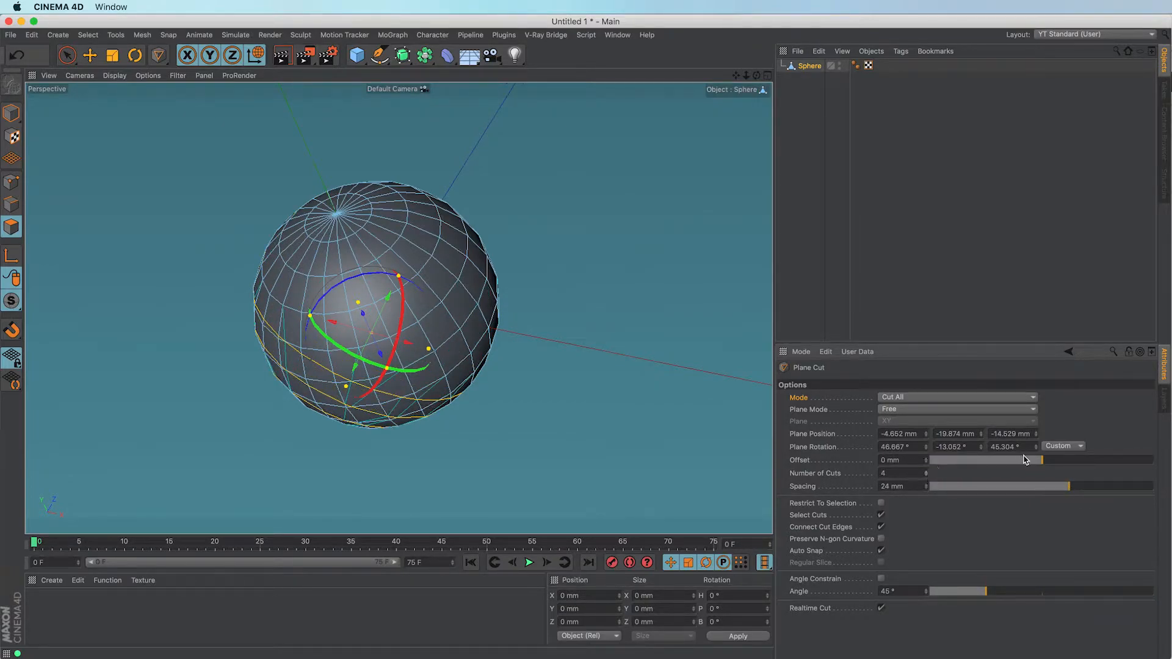
mouse_move(1043, 461)
left_mouse_down()
mouse_move(957, 466)
mouse_move(1009, 464)
left_mouse_up()
left_click_drag(926, 438, 982, 443)
left_click(1035, 431)
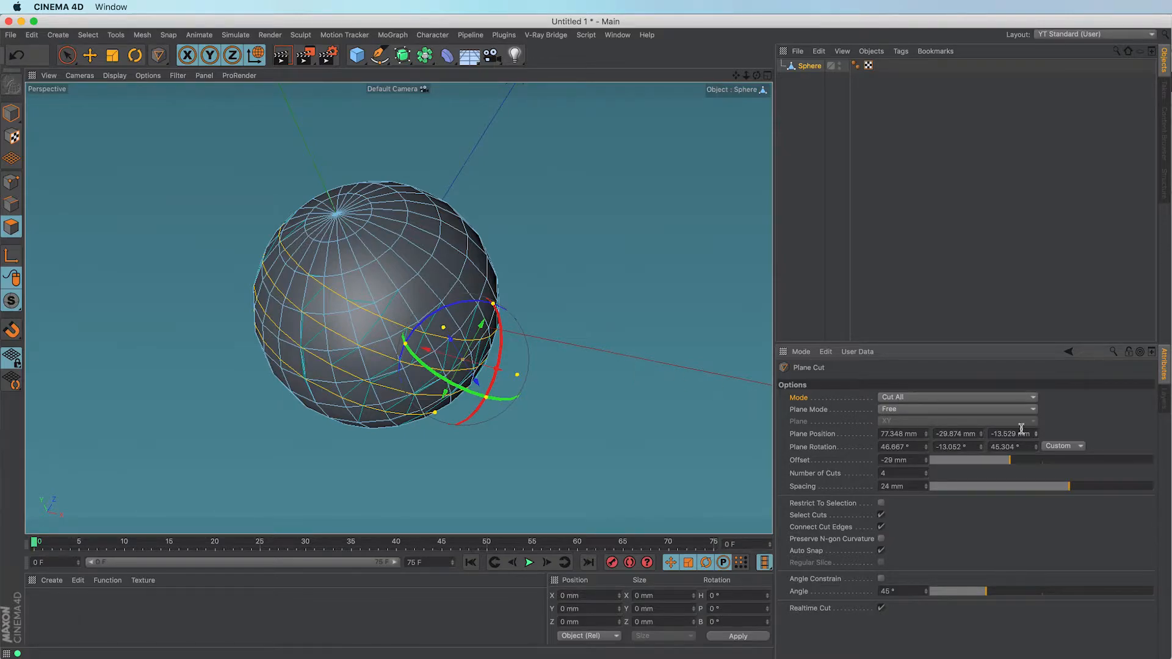
Try the plane cut's Remove Part B mode, reduce it to 1 cut, and switch the mode to Remove Part A.
left_click(922, 401)
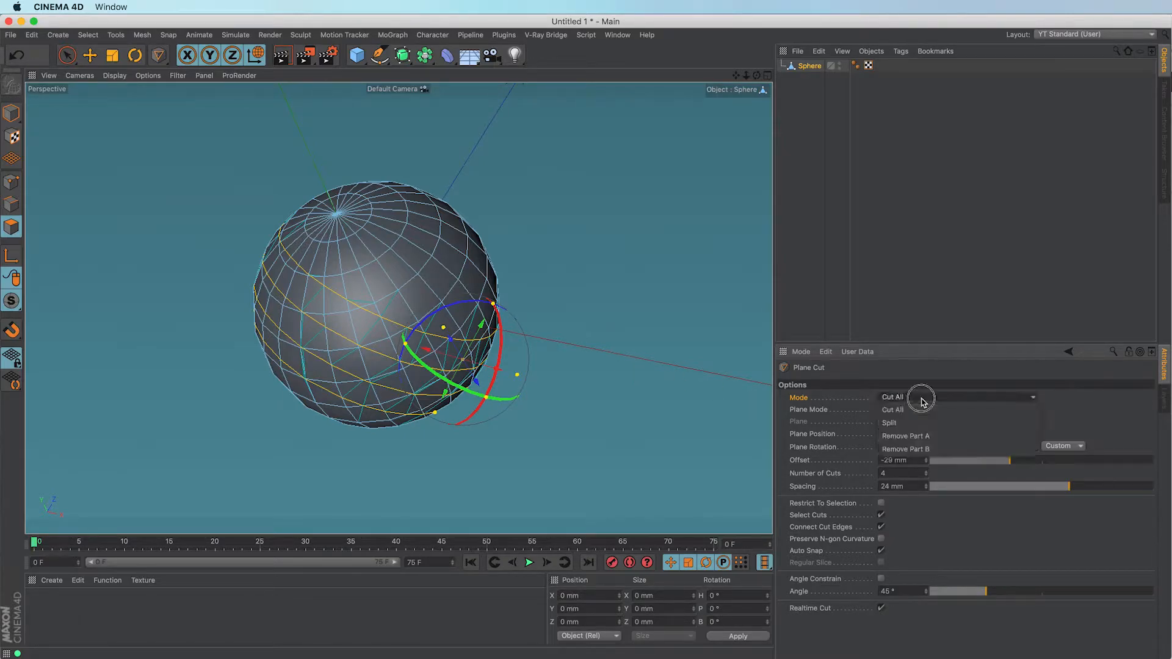
left_click(929, 452)
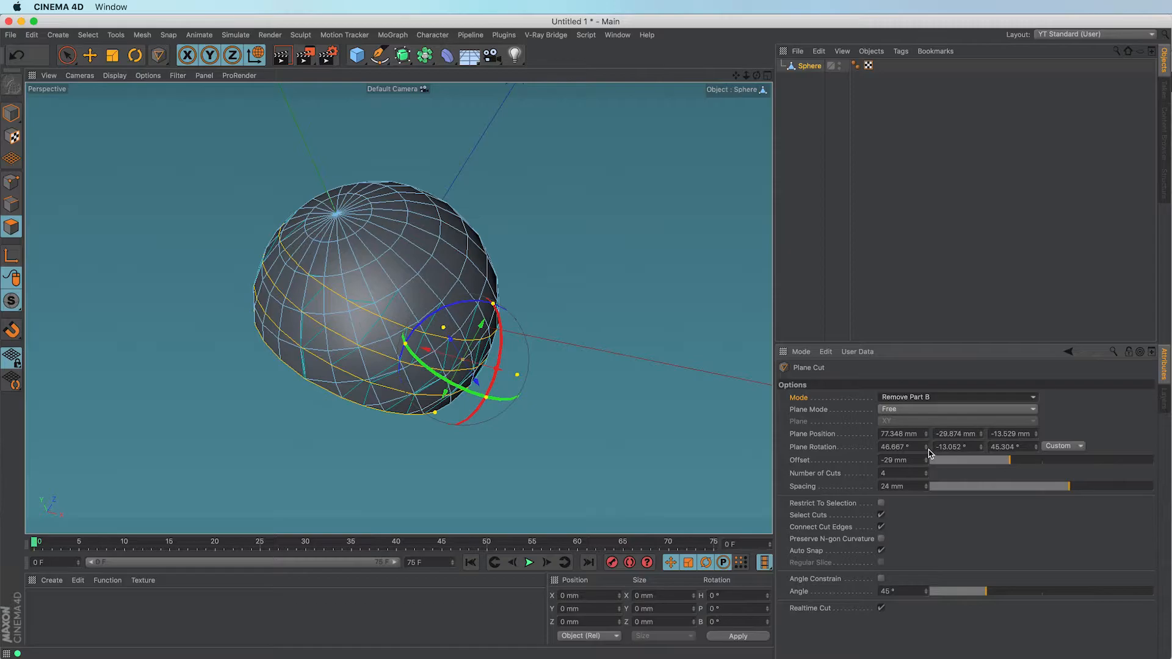
left_click(909, 474)
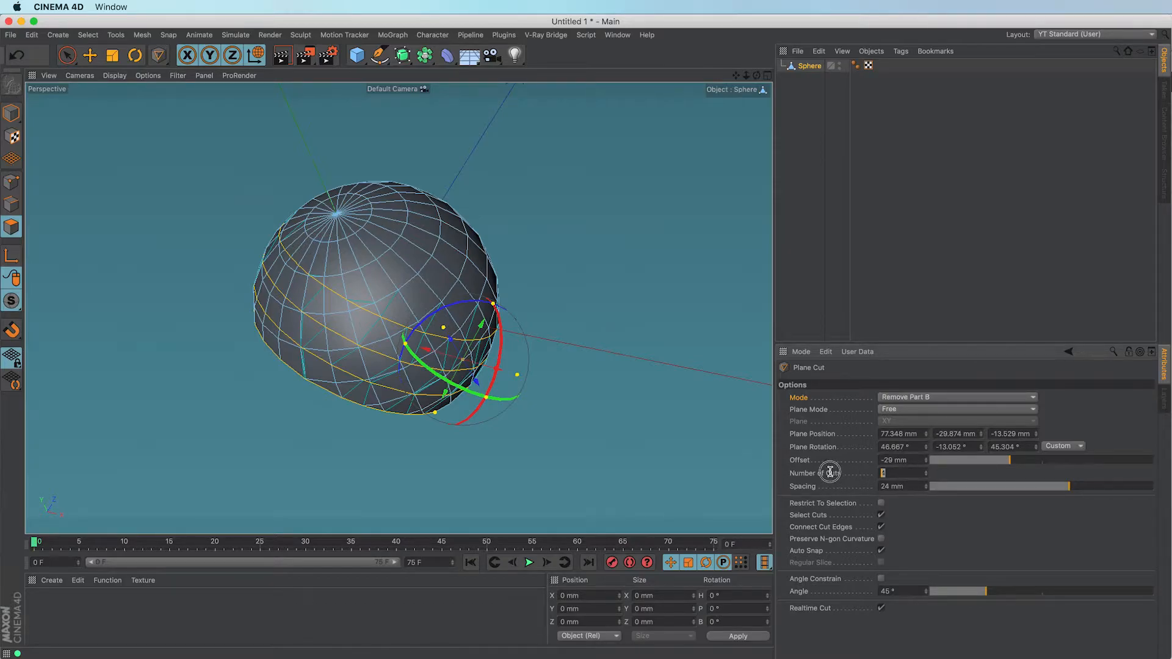
key("Tab")
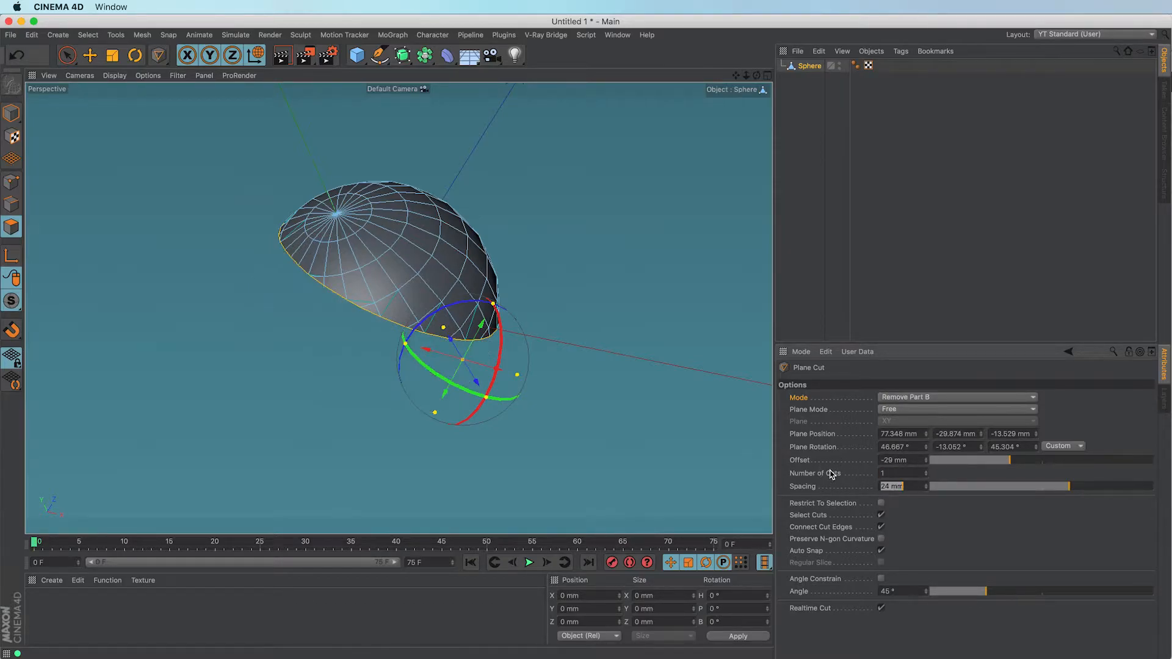
left_click(939, 398)
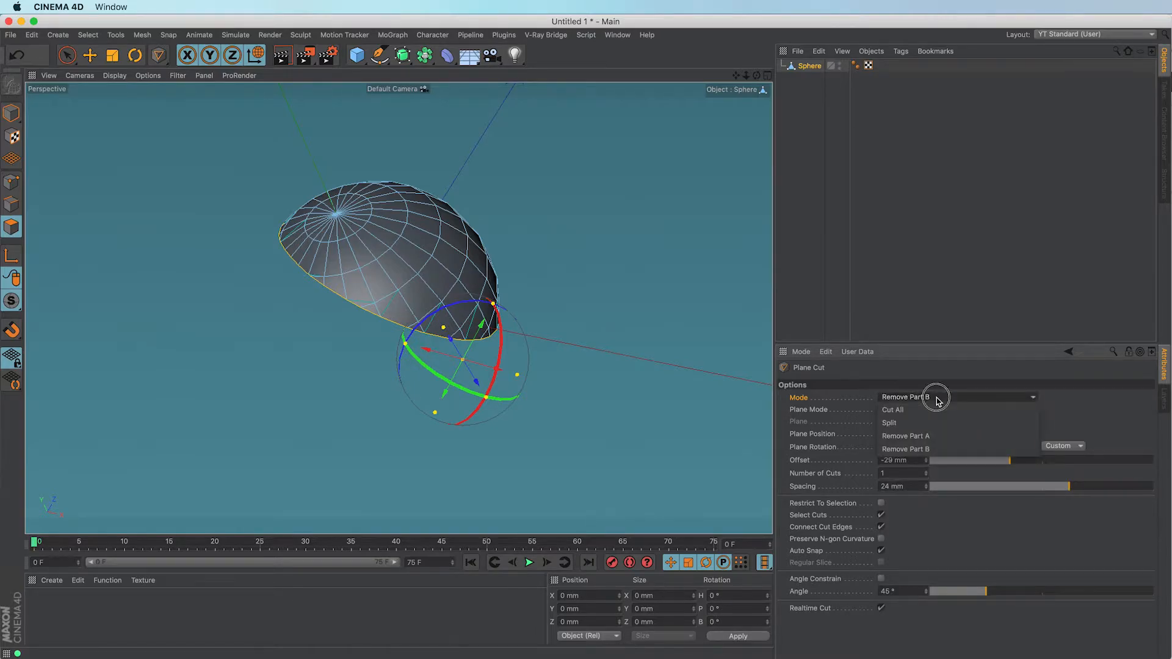
left_click(938, 434)
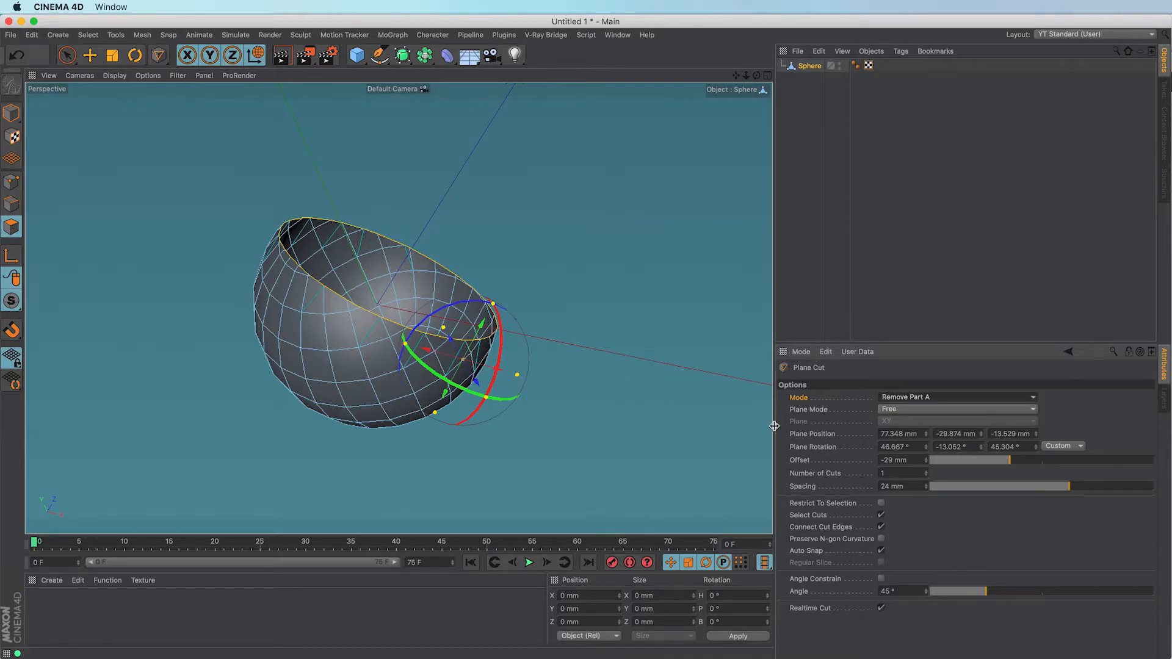
Set the cutting plane's rotation to 66.667°, 18.948°, 45.304° and its Y position to -45.874 mm, using Split mode with 3 cuts.
mouse_move(981, 448)
left_mouse_down()
mouse_move(980, 421)
mouse_move(926, 449)
mouse_move(926, 428)
mouse_move(927, 452)
mouse_move(981, 435)
left_mouse_up()
left_click(928, 398)
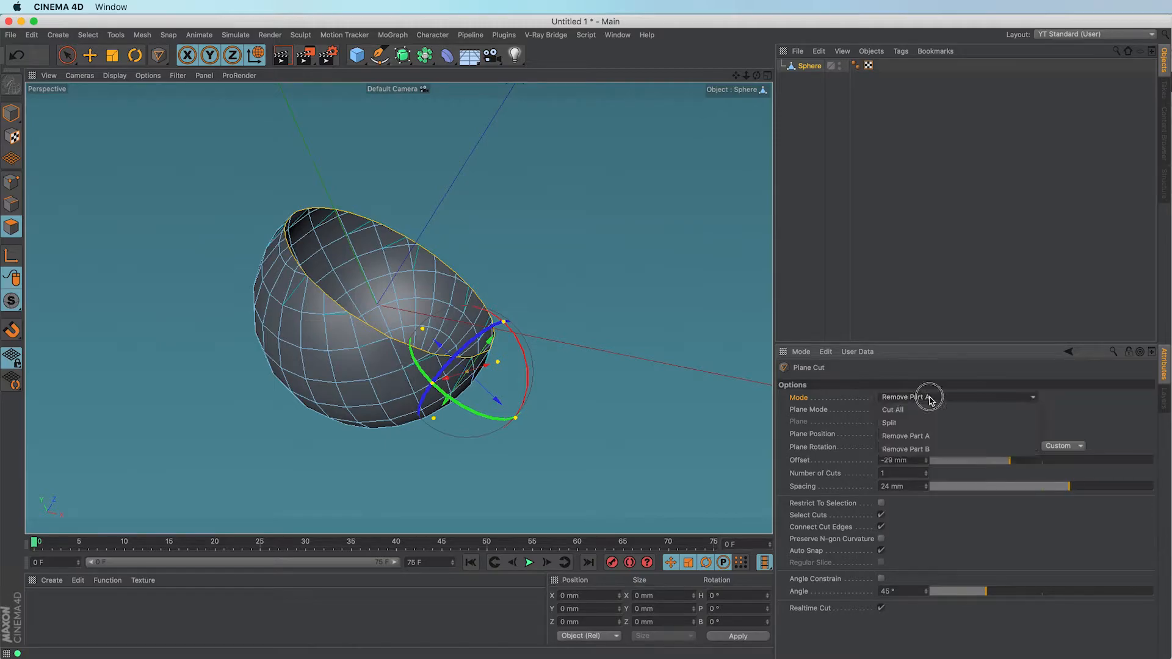
left_click(935, 449)
left_click(939, 402)
left_click(931, 422)
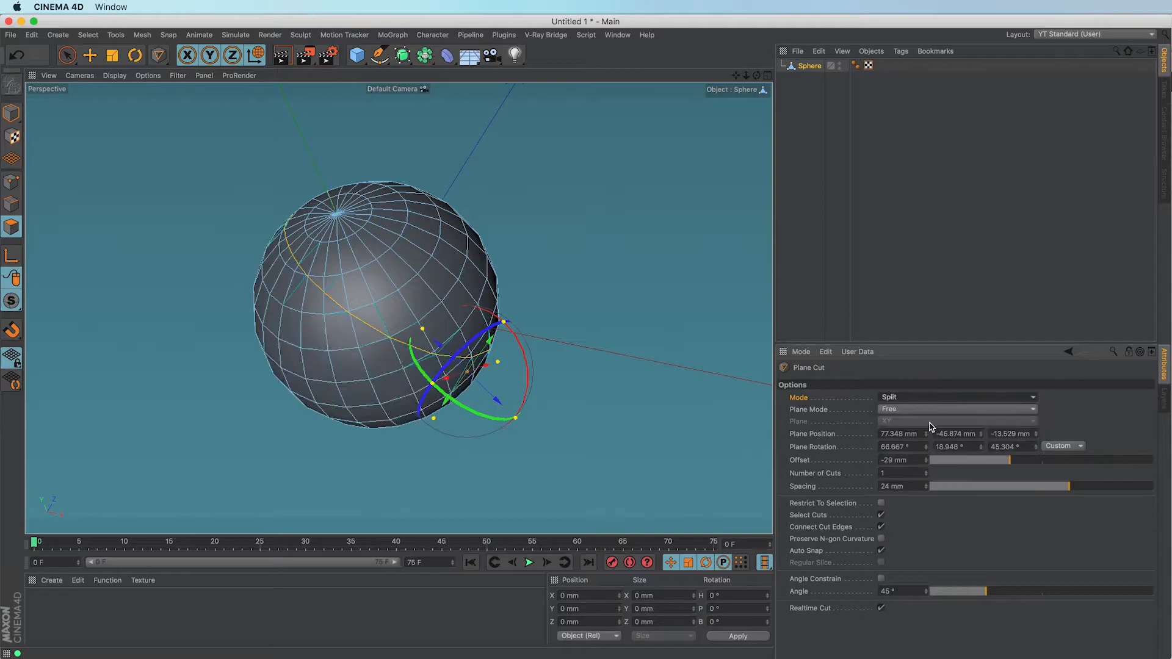
left_click(926, 472)
left_click(926, 472)
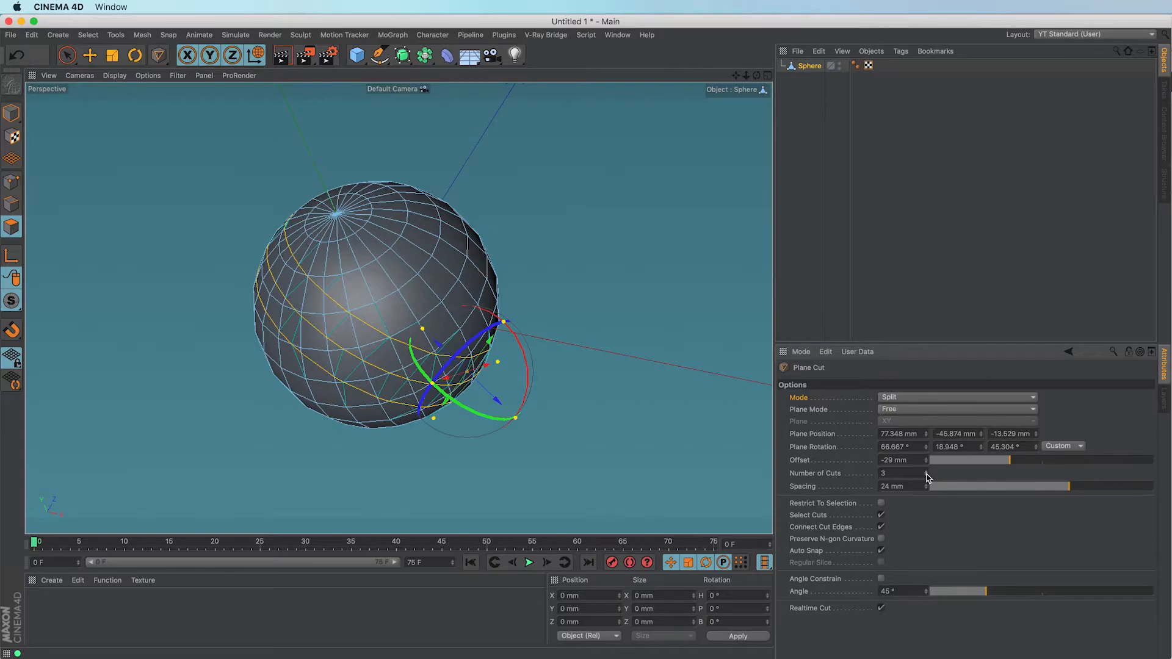
Switch the cut mode to Cut All and back to Split, and finish the plane cut by changing to the Move tool.
left_click(916, 404)
left_click(919, 415)
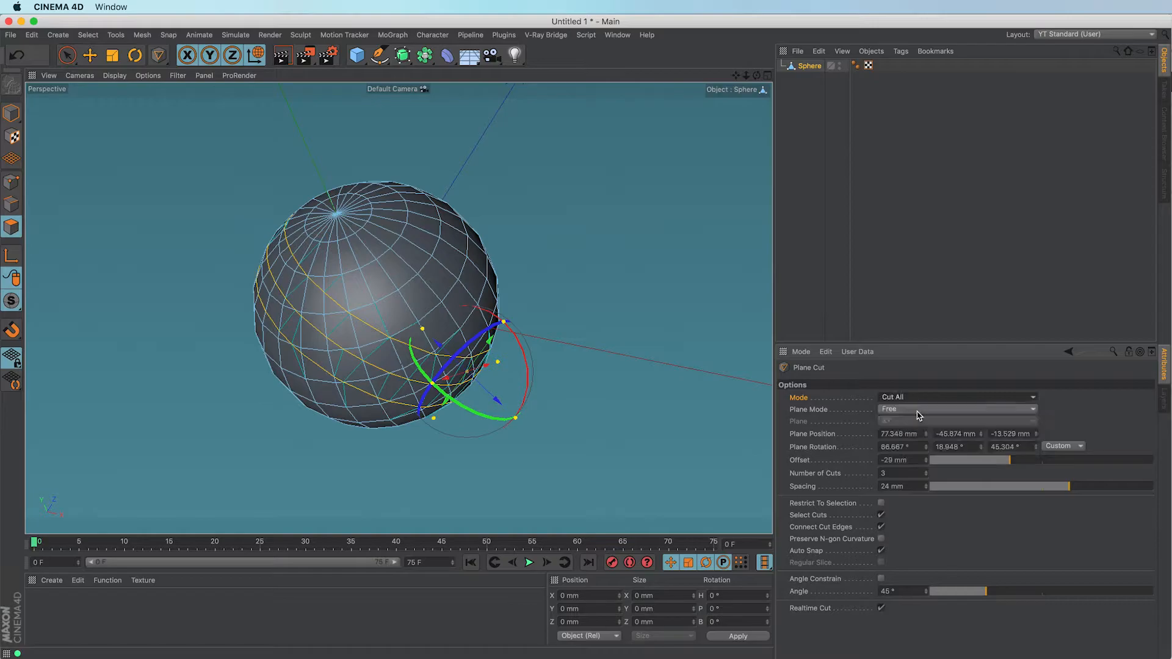
left_click(907, 398)
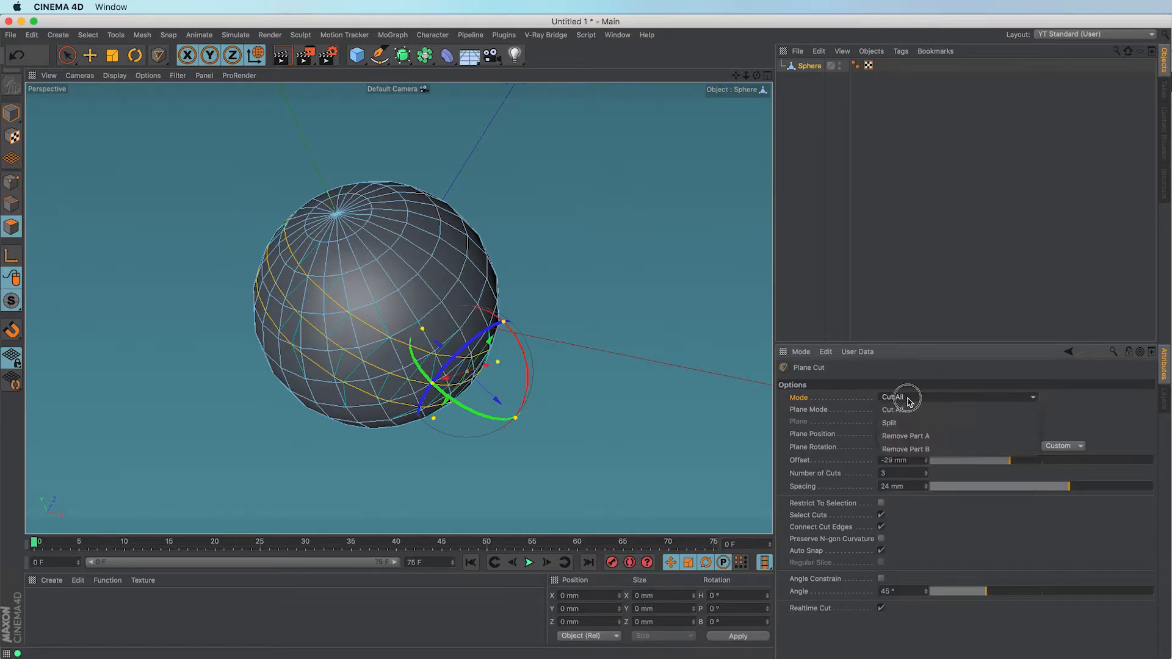
left_click(908, 423)
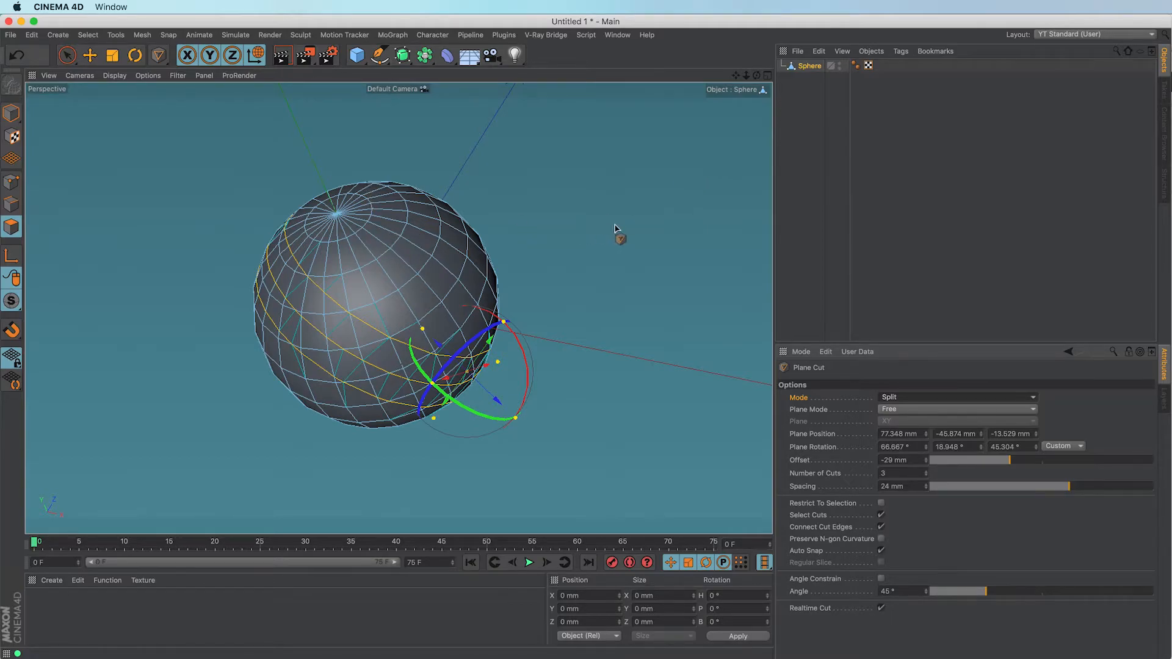
key("e")
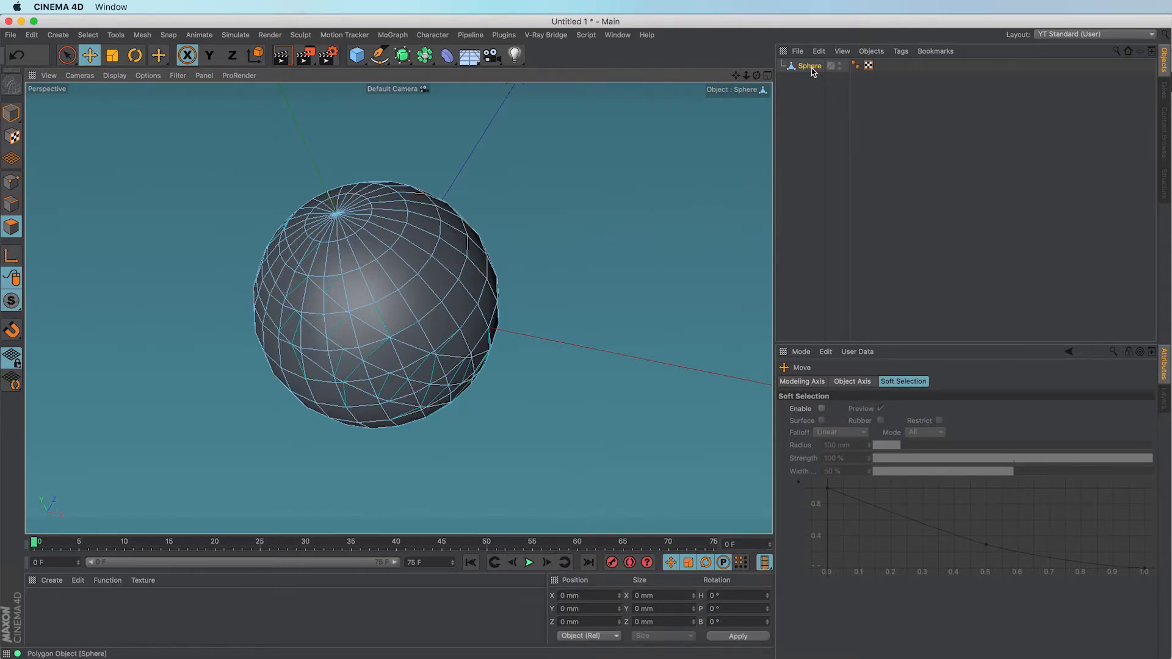
Select the entire upper diagonal band of the cut sphere by extending one selected face with Select Connected.
left_click(340, 327)
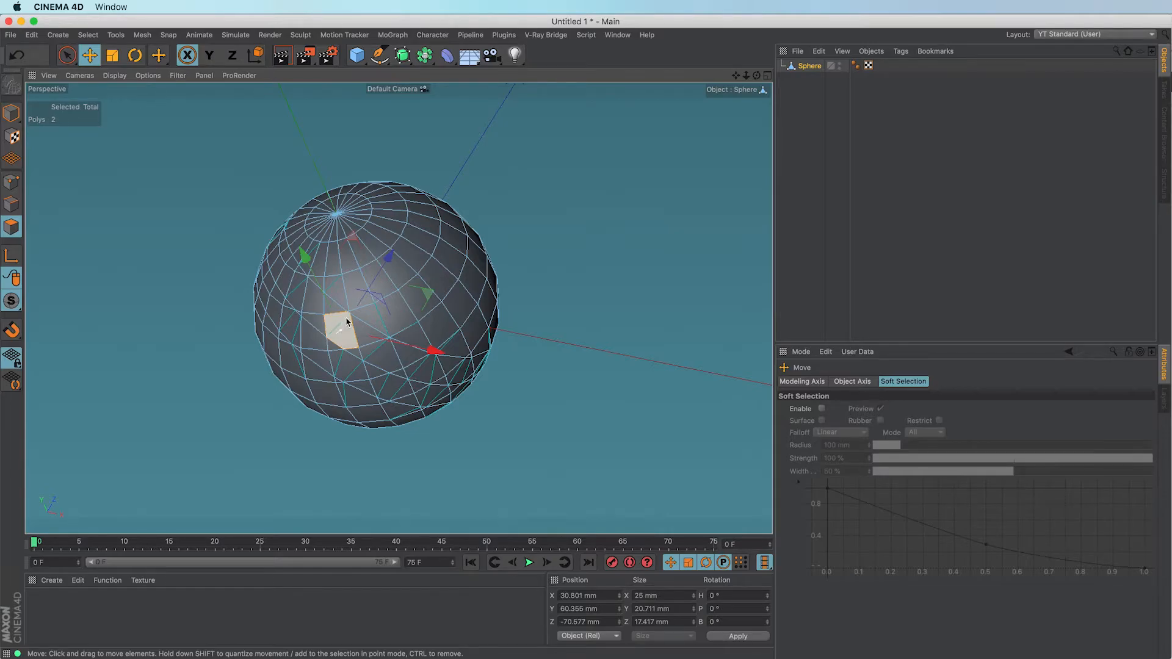
key("v")
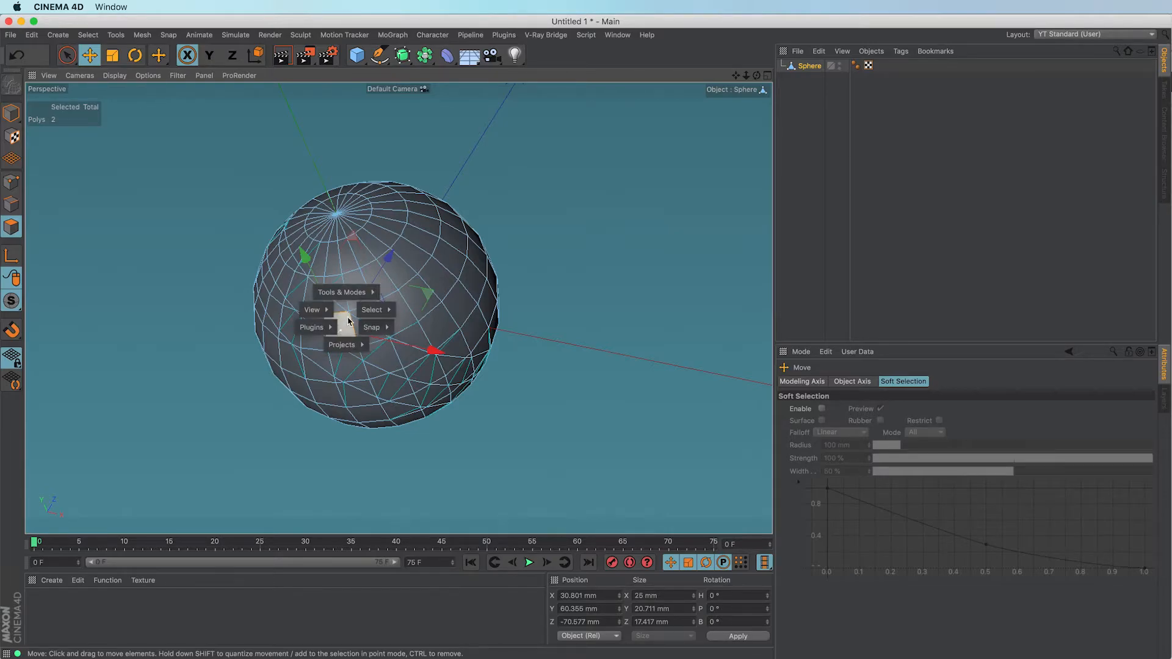
mouse_move(371, 315)
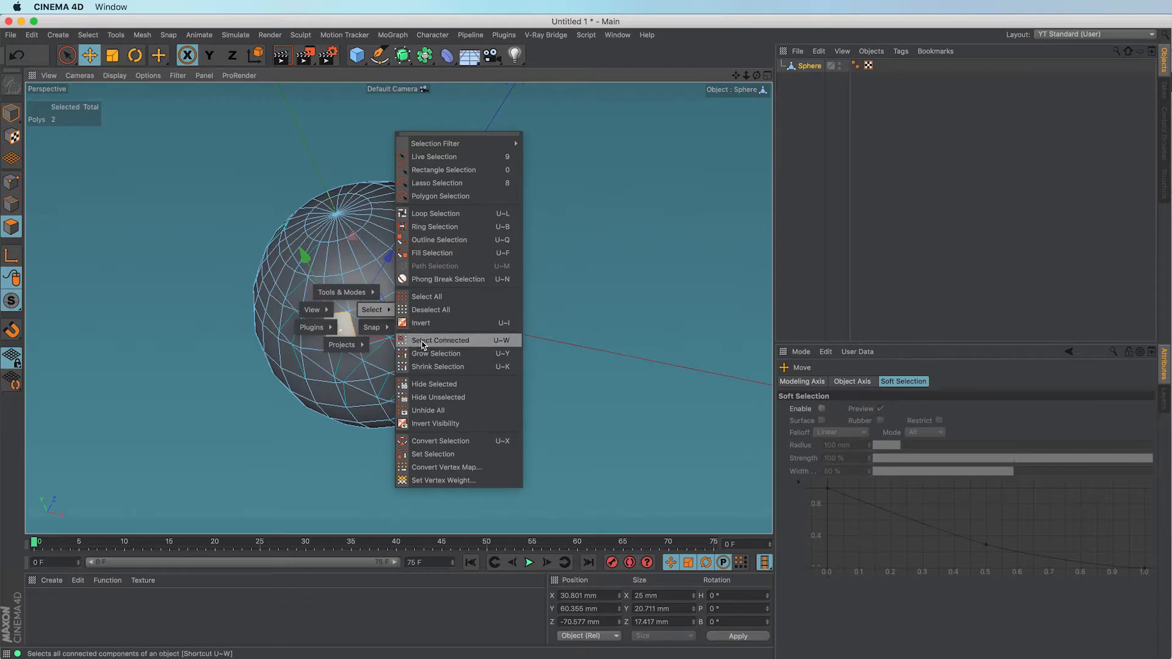
left_click(454, 345)
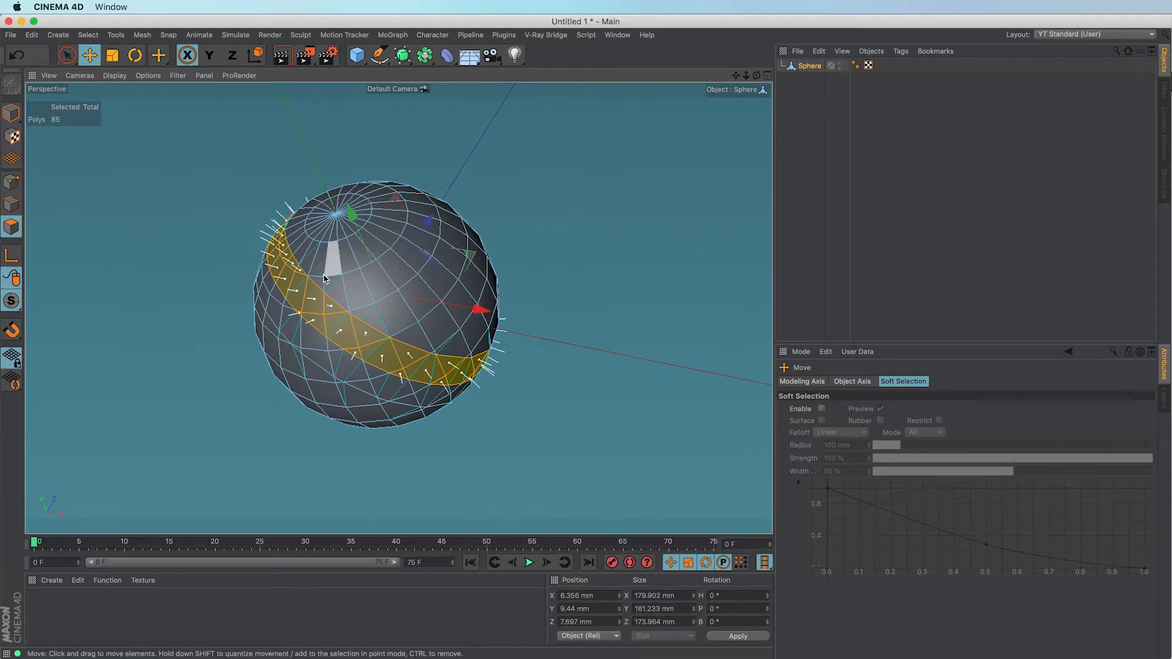
Split the selected band into a separate object and delete its polygons from the original sphere.
right_click(538, 247)
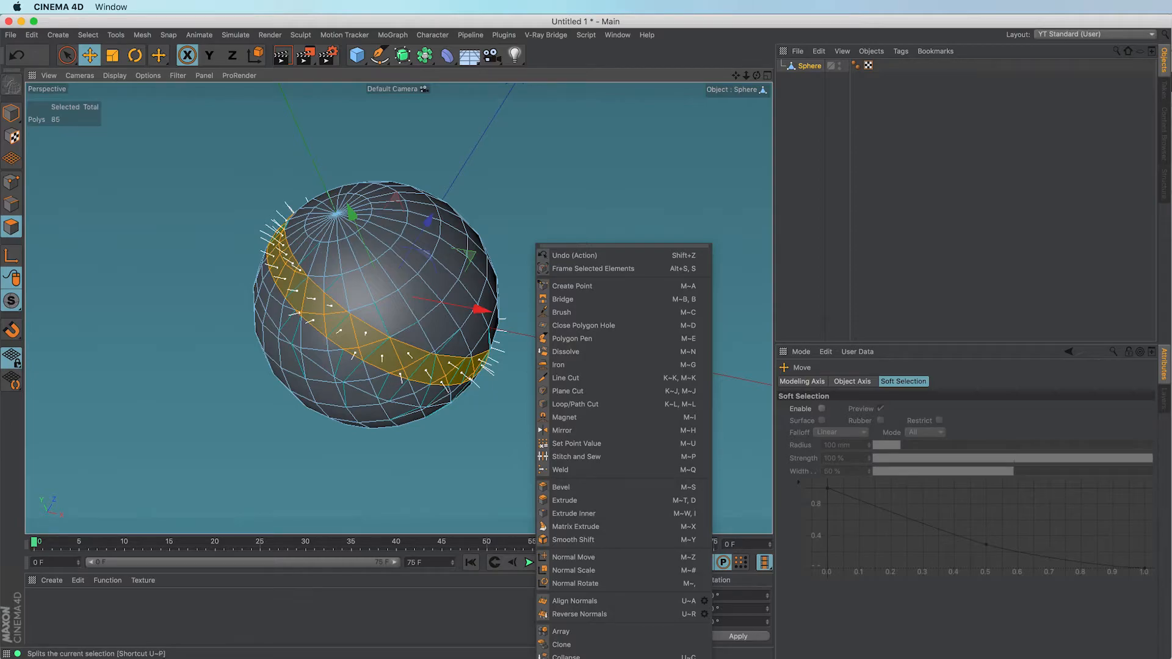
left_click(565, 658)
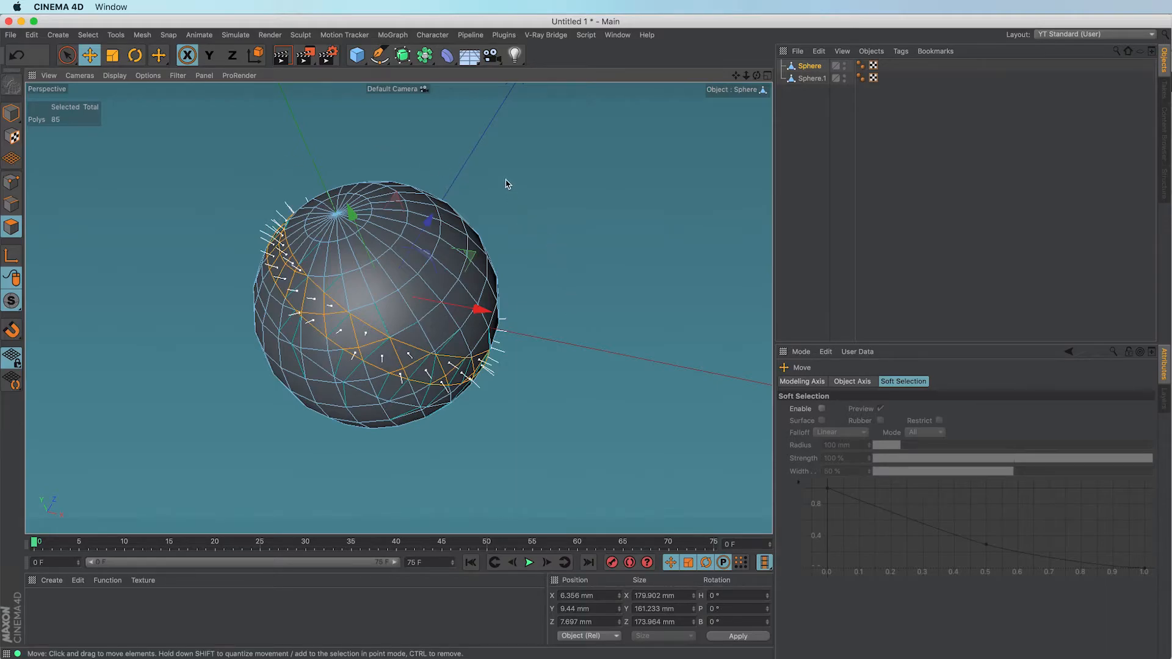
key("Delete")
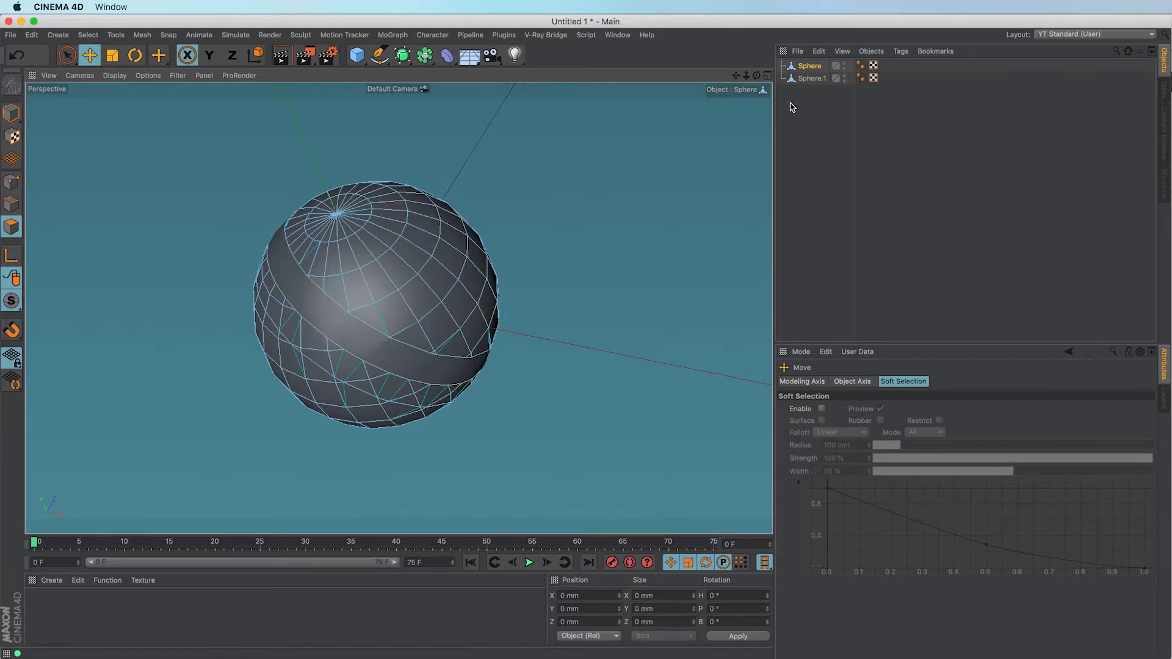
Toggle the visibility of Sphere.1 off and on twice to check the separated band against the original sphere.
left_click(844, 77)
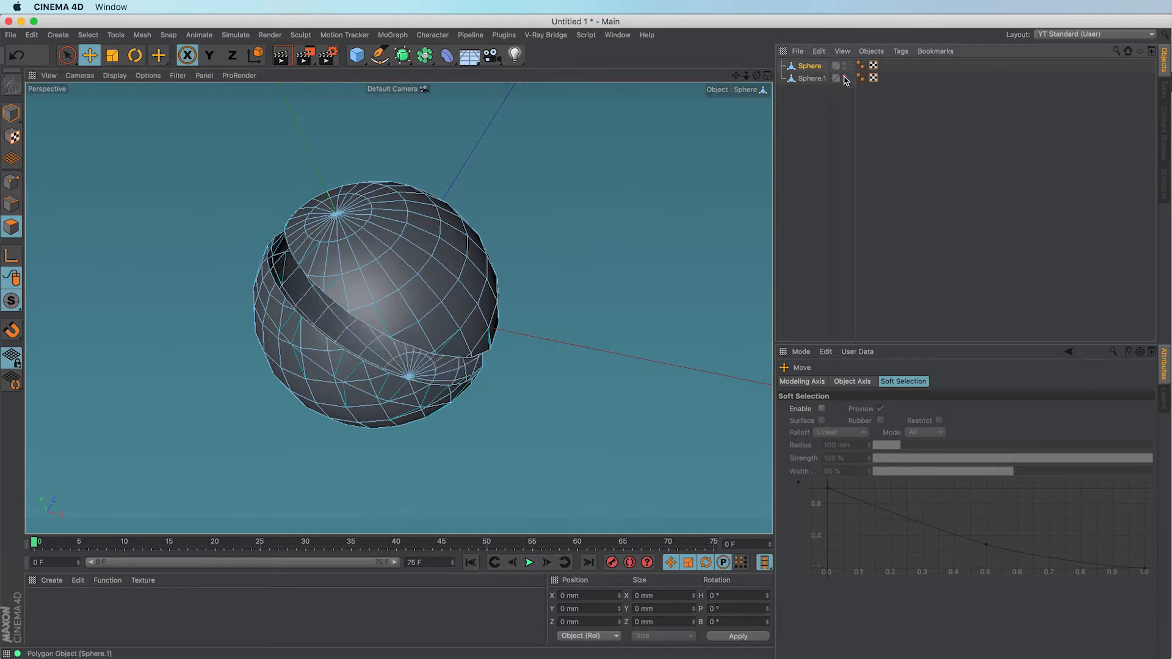
left_click(845, 78)
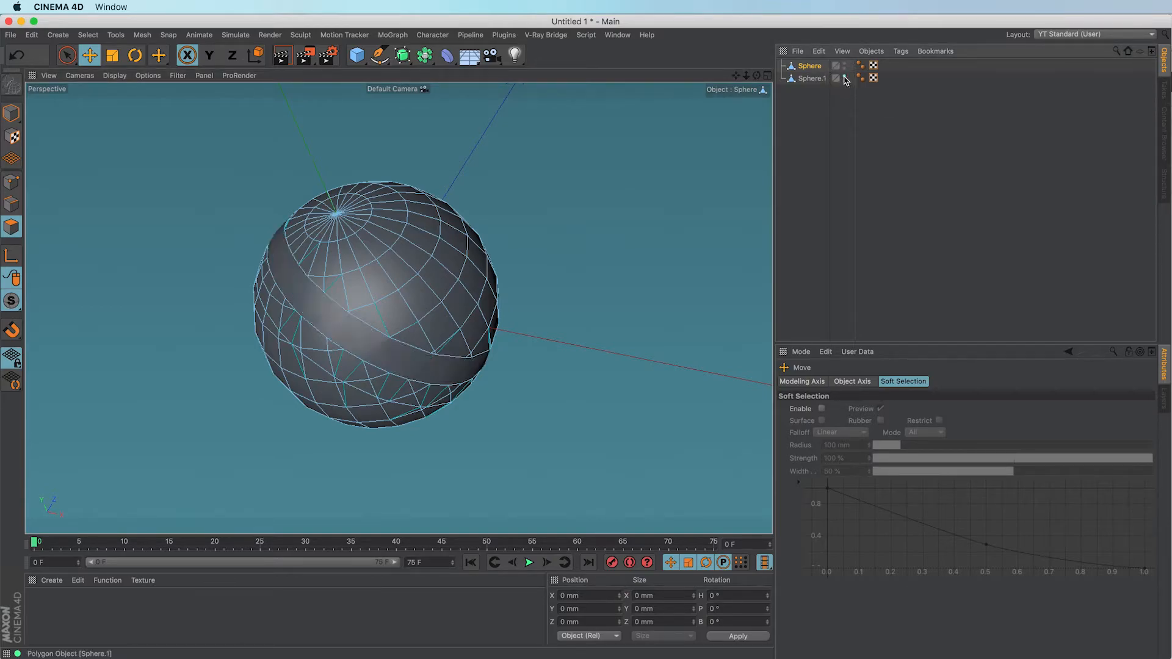
left_click(844, 77)
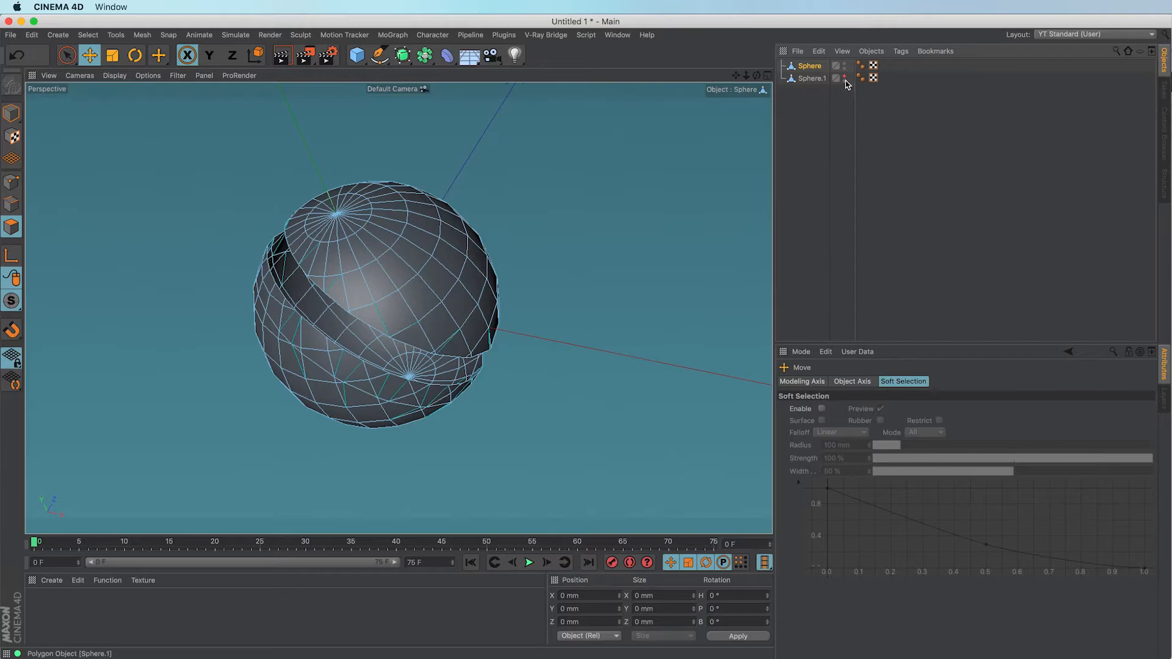
left_click(845, 77)
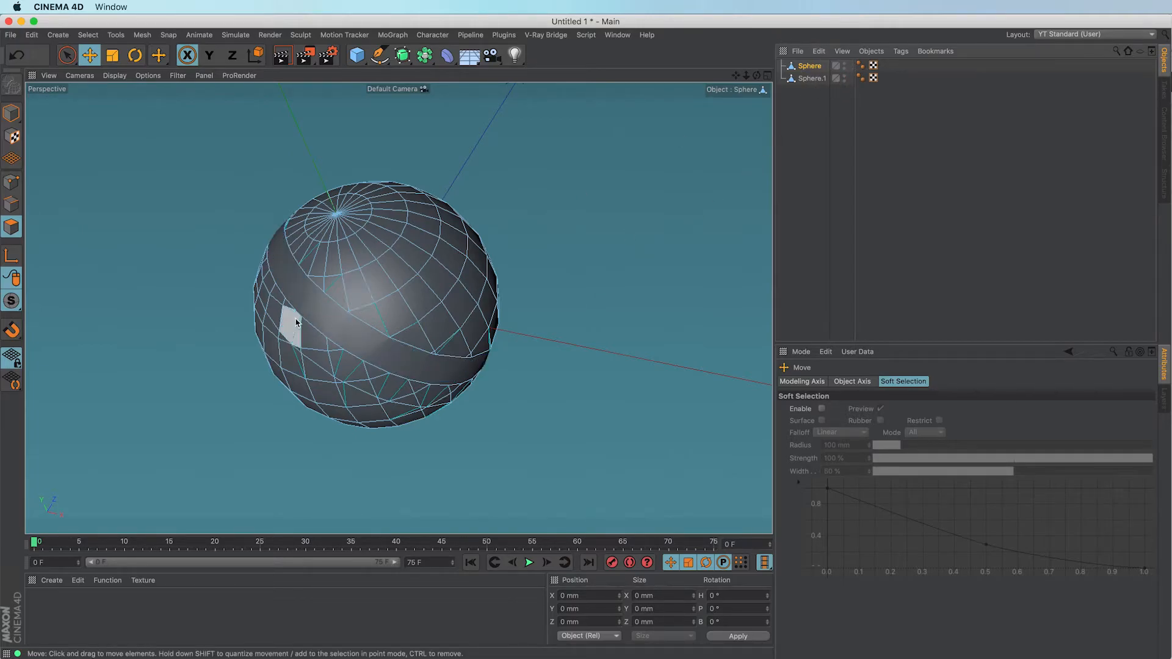
Split the connected band directly below the first one into its own object and delete its polygons from the original sphere.
left_click(294, 324)
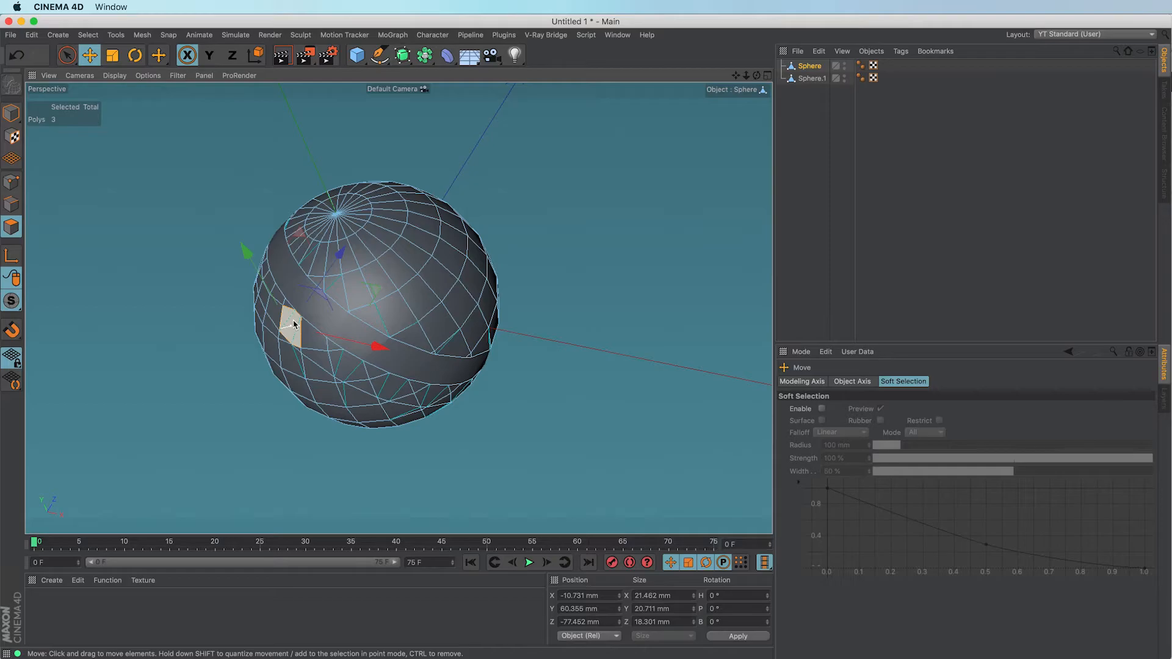
double_click(294, 324)
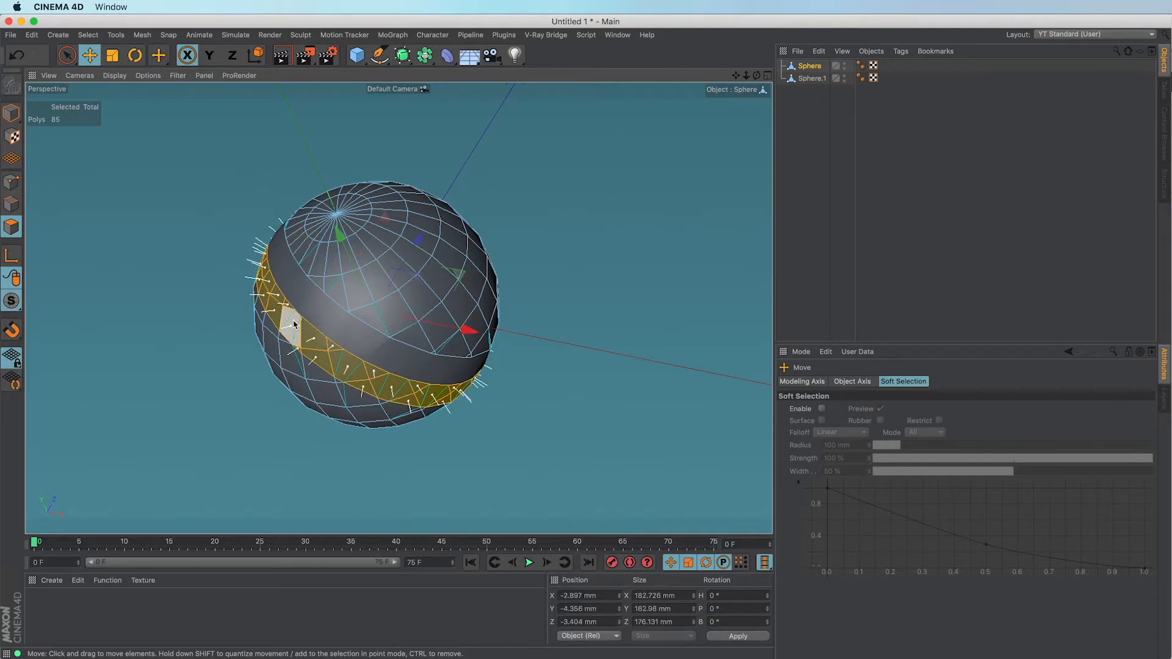
key("u")
key("p")
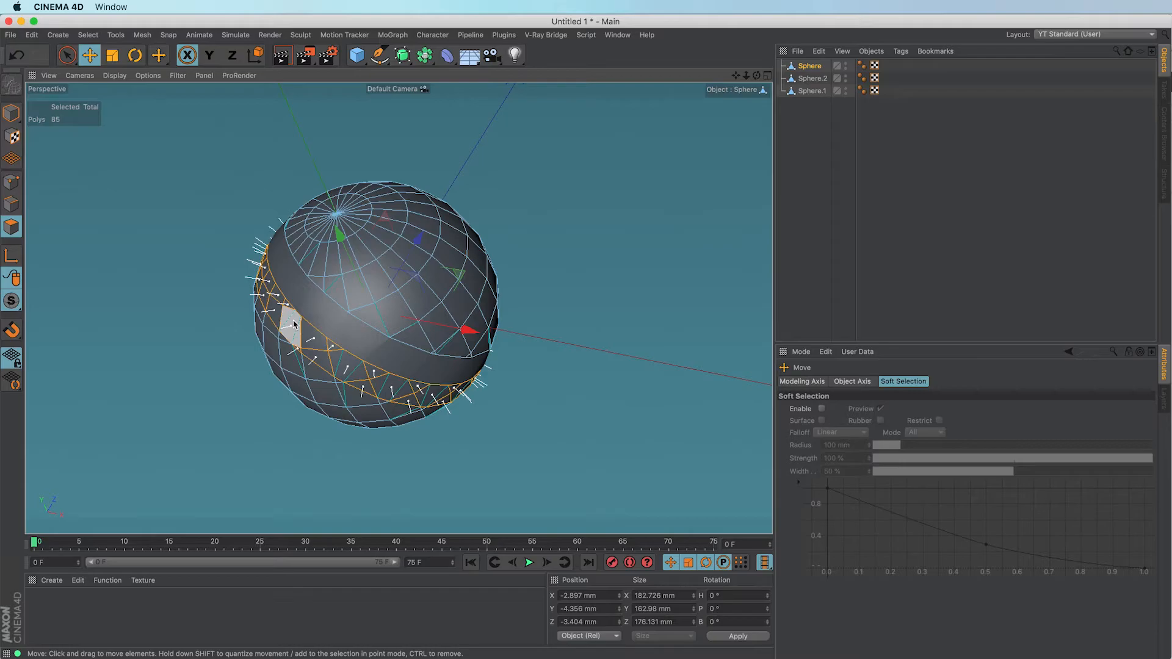
key("Delete")
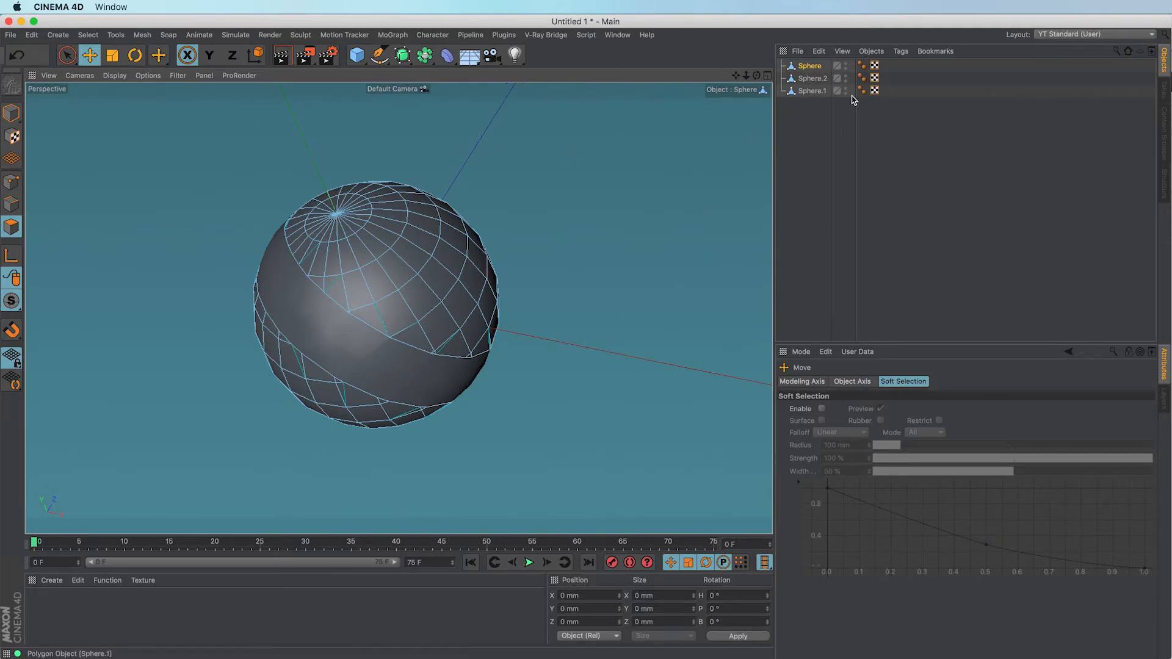
Split the connected lowest section of the cut sphere into its own object and delete its polygons from the original sphere.
left_click(329, 396)
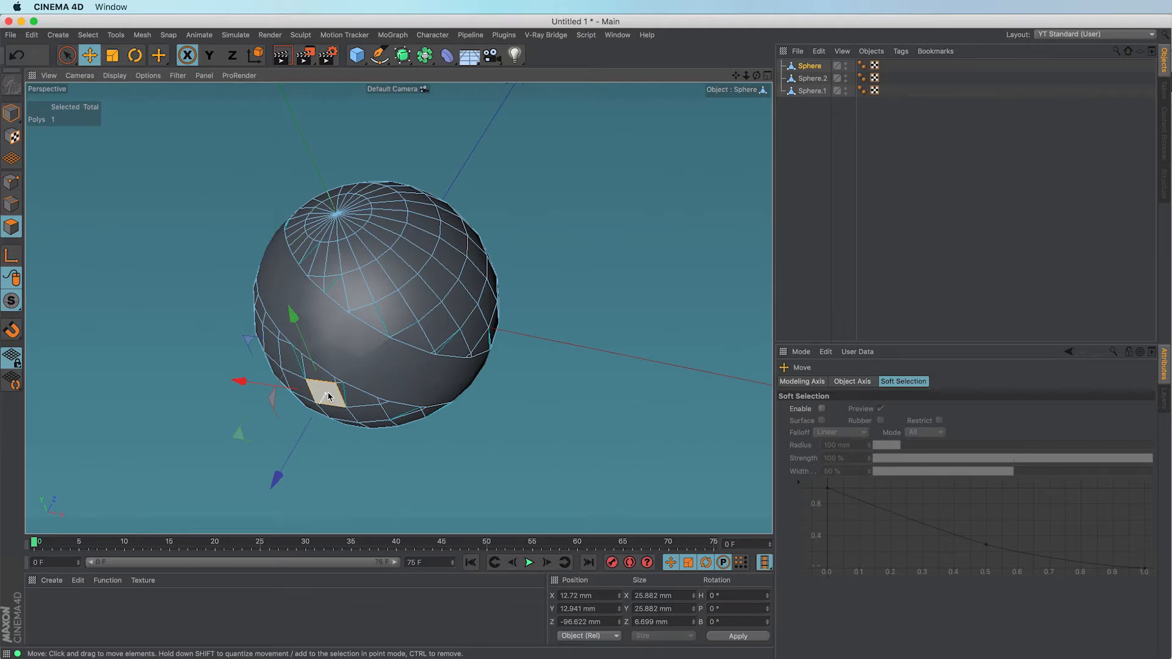
double_click(329, 397)
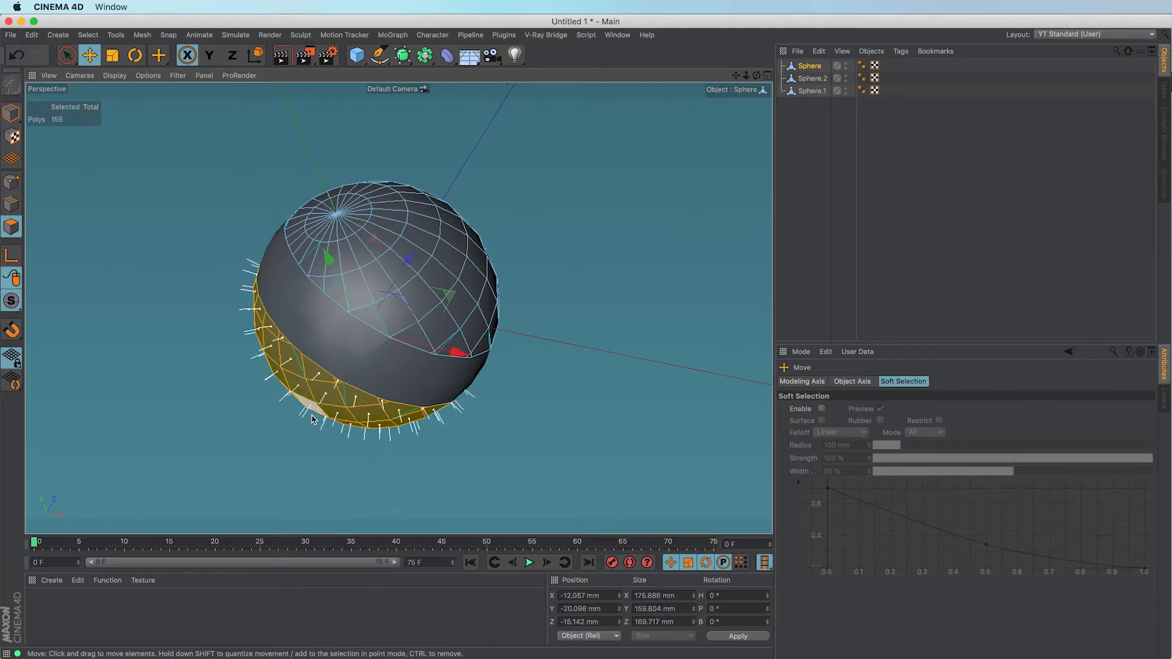
key("u")
key("p")
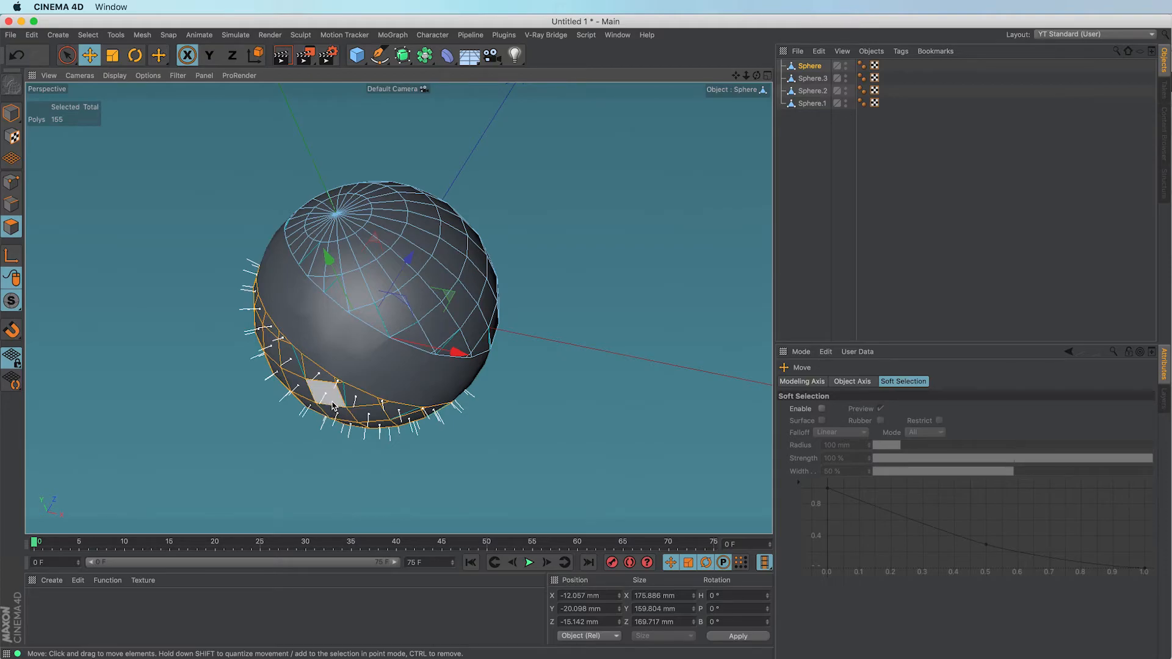
key("ctrl+shift+a")
Reorder the separated objects beneath Sphere into the sequence Sphere.1, Sphere.2, Sphere.3.
left_click(812, 79)
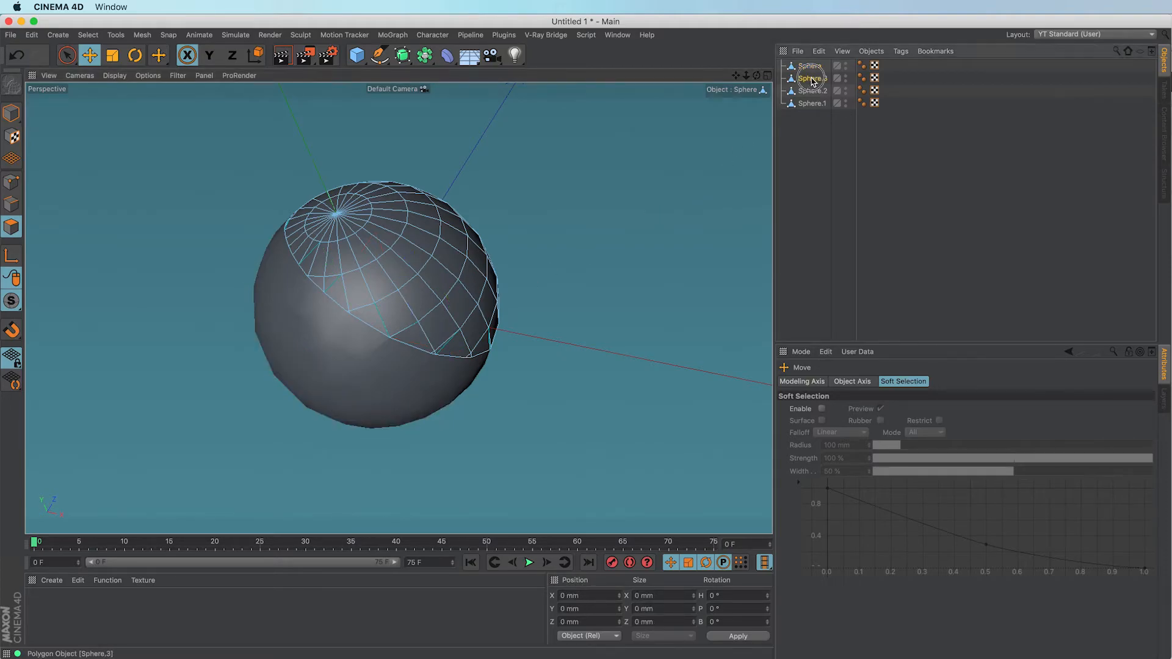
left_click(812, 104)
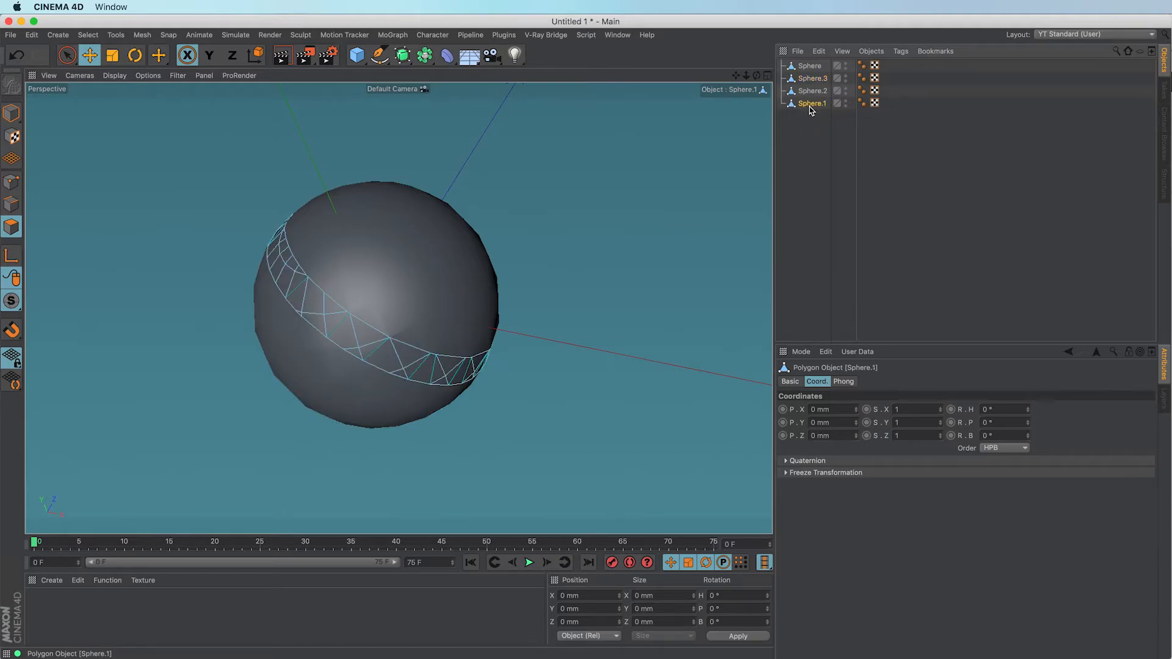
left_click(818, 91)
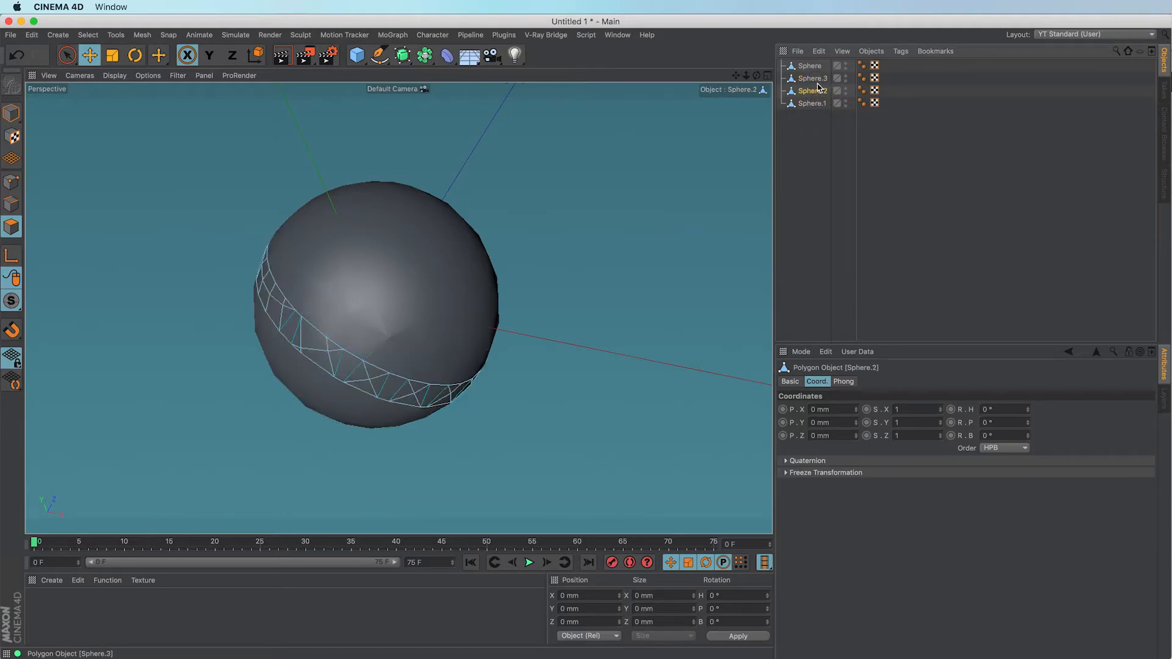
mouse_move(814, 78)
left_mouse_down()
mouse_move(811, 117)
mouse_move(816, 73)
left_mouse_up()
left_click(816, 79)
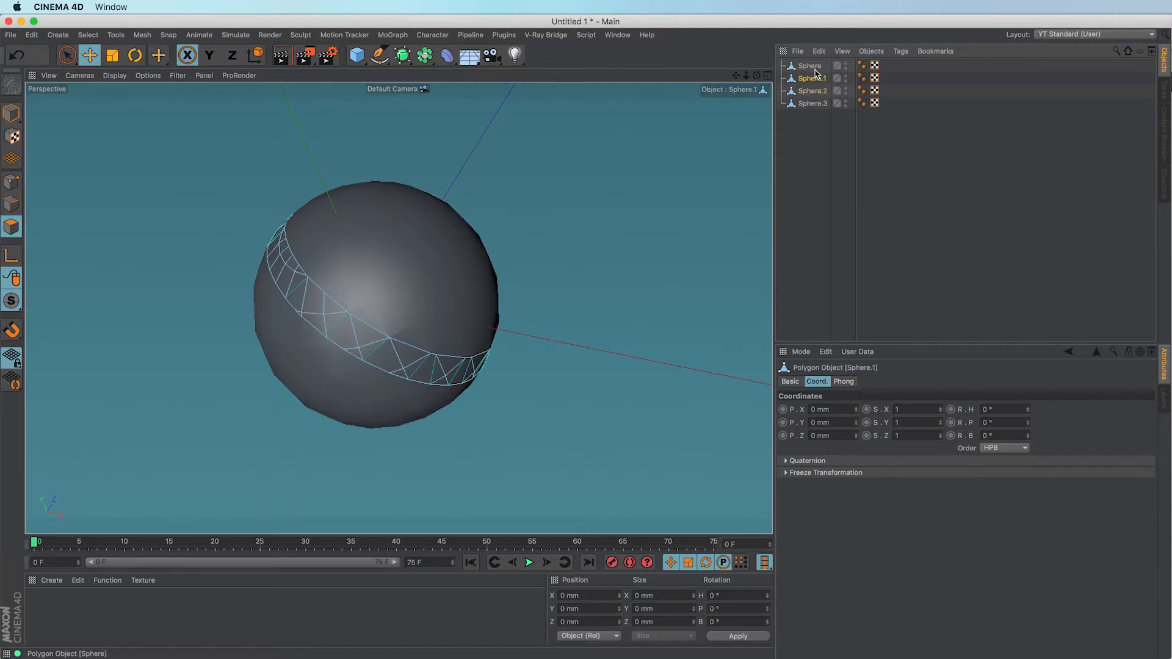
Select Sphere, Sphere.1, Sphere.2 and Sphere.3 in turn to check which section each object holds.
left_click(815, 67)
left_click(814, 80)
left_click(814, 90)
left_click(814, 103)
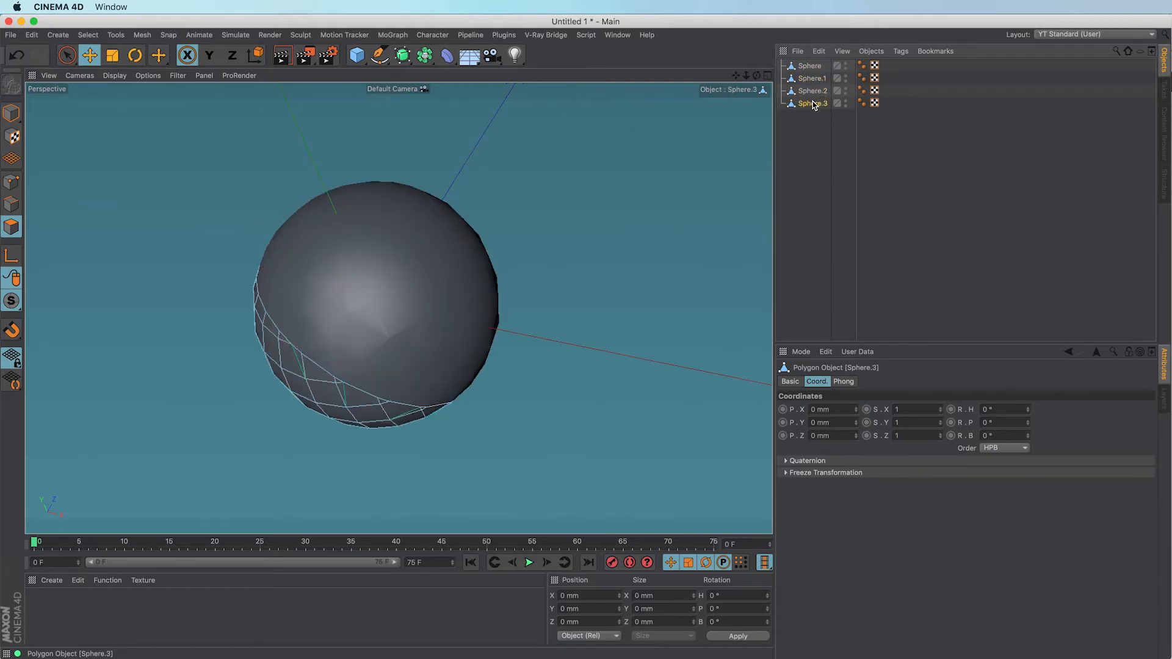
In Model mode, move Sphere.3 away in the XZ plane to about X 2 mm, Z -69 mm.
left_click(16, 116)
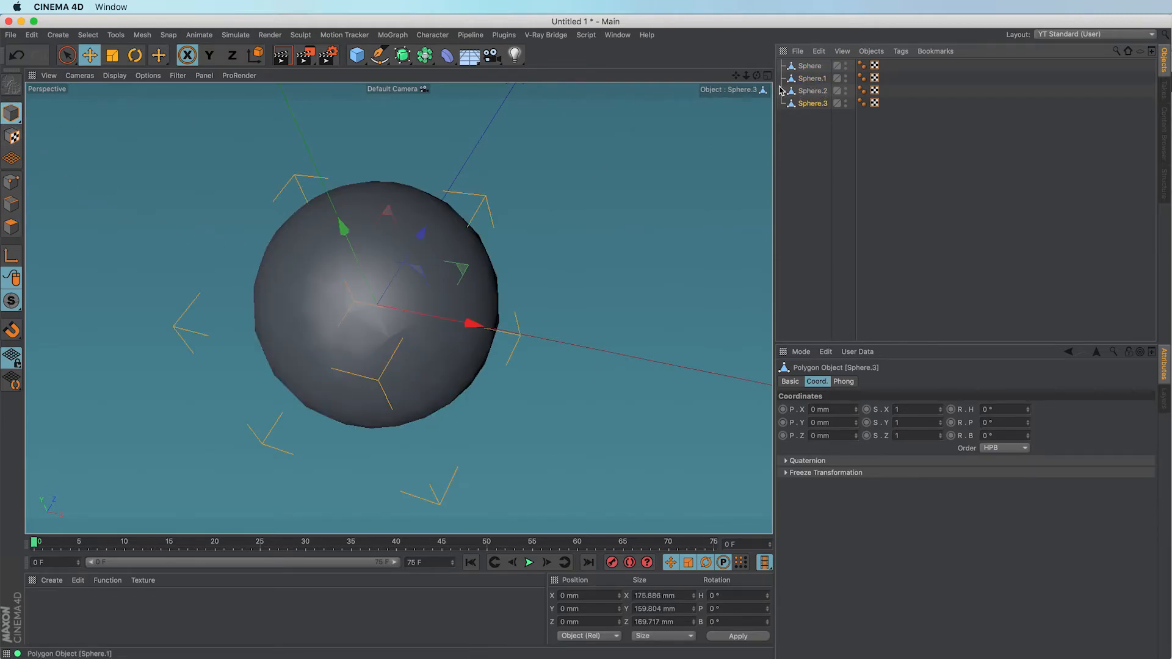
left_click_drag(472, 271, 424, 337)
Move Sphere.2 to about X -53 mm, Z -25 mm and Sphere.1 to about X 62 mm, Z -52 mm.
left_click(820, 91)
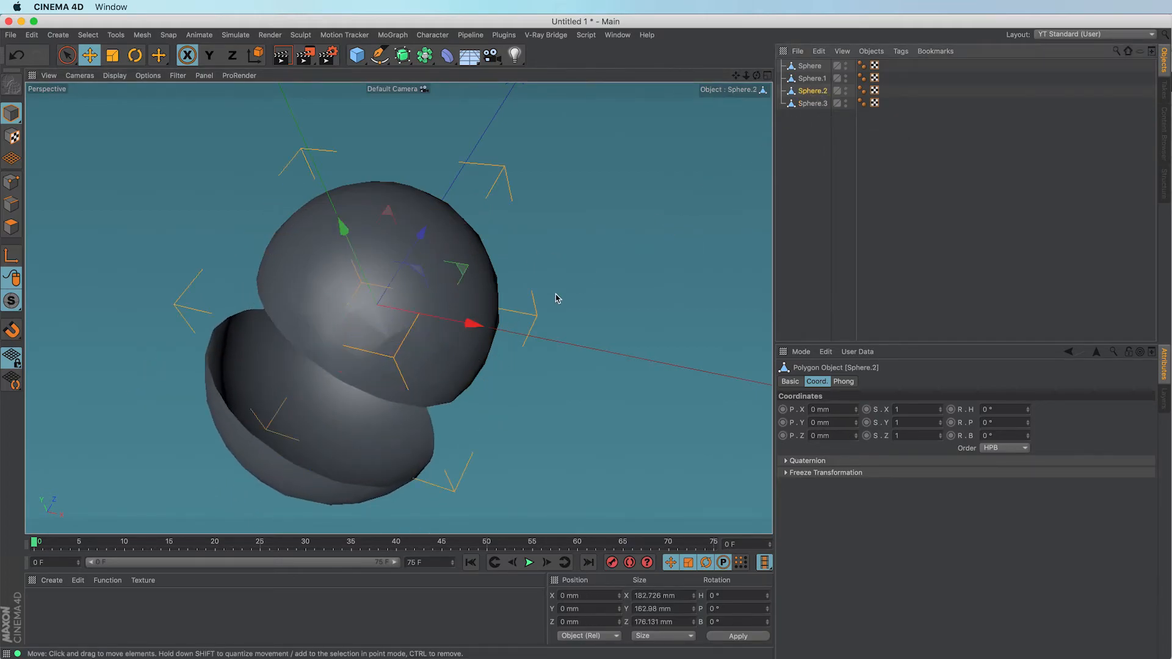
left_click_drag(464, 269, 497, 332)
left_click(811, 78)
left_click(815, 95)
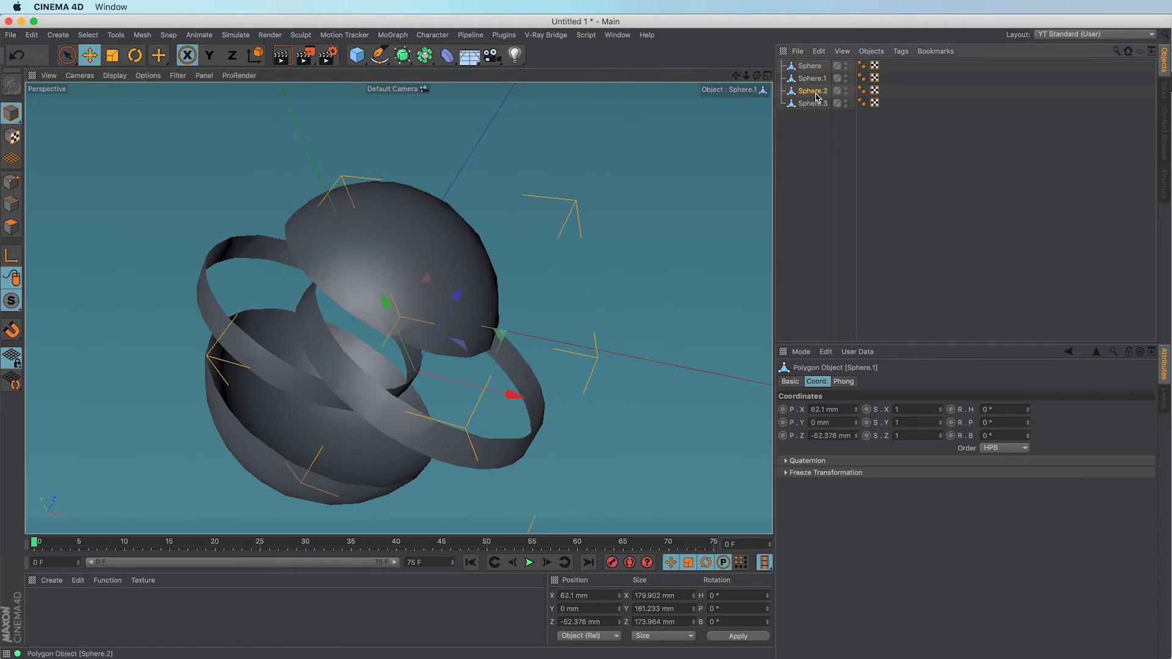
left_click_drag(402, 274, 396, 280)
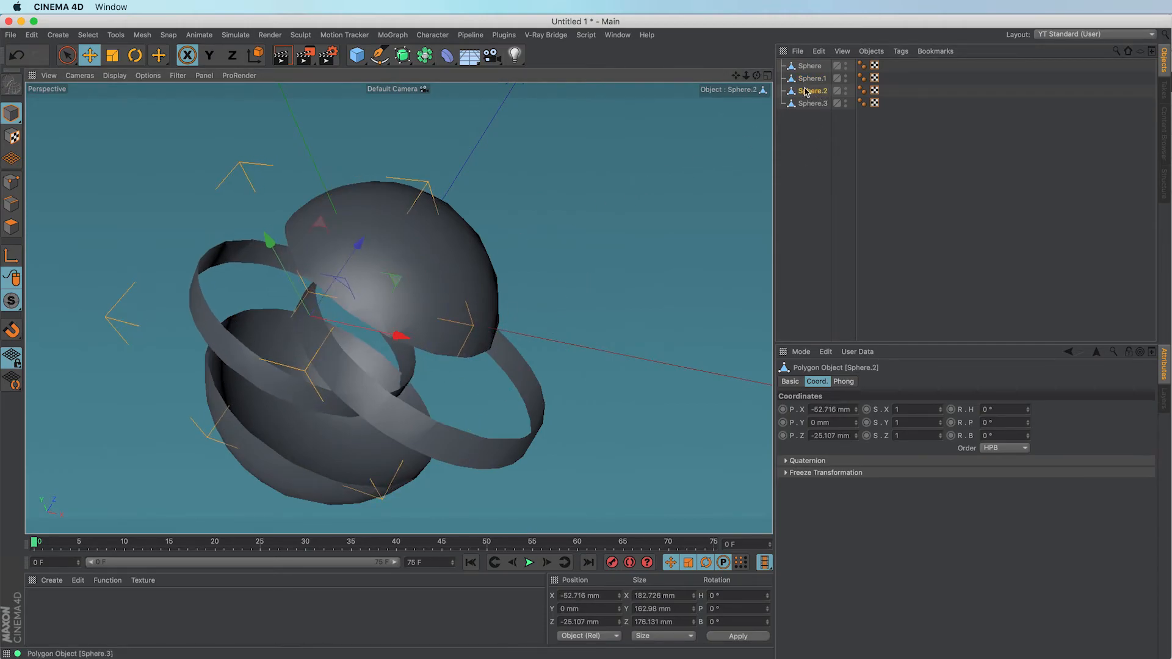
In Polygons mode, cap the open side of Sphere.3 using Close Polygon Hole.
left_click(814, 104)
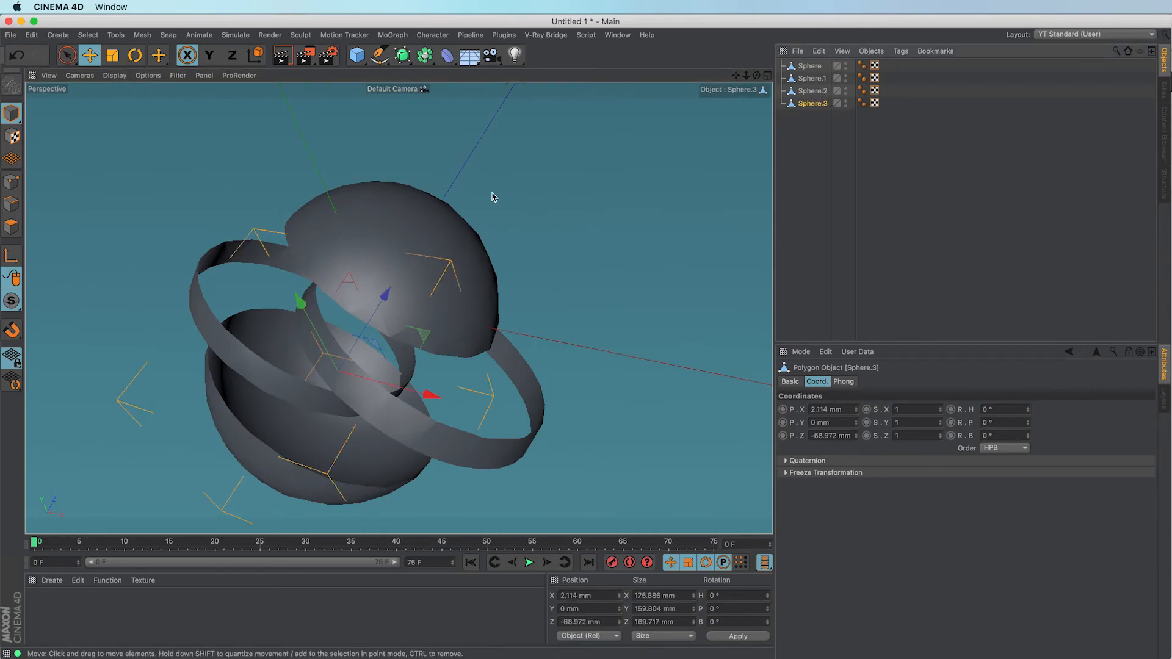
left_click(11, 227)
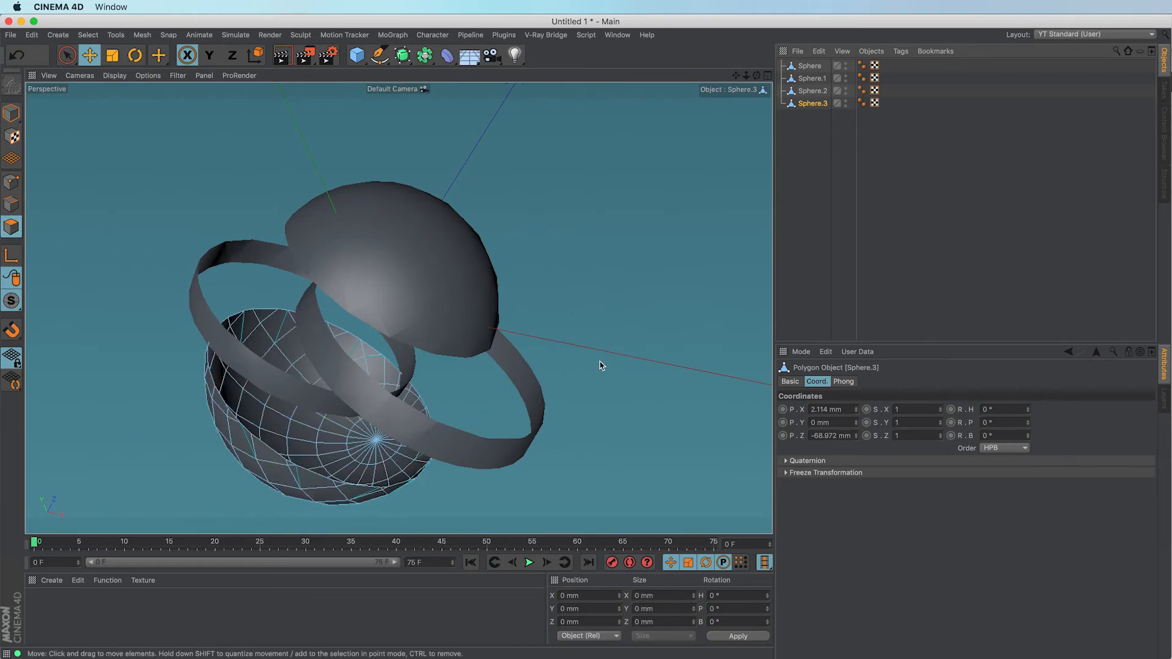
right_click(557, 360)
left_click(586, 453)
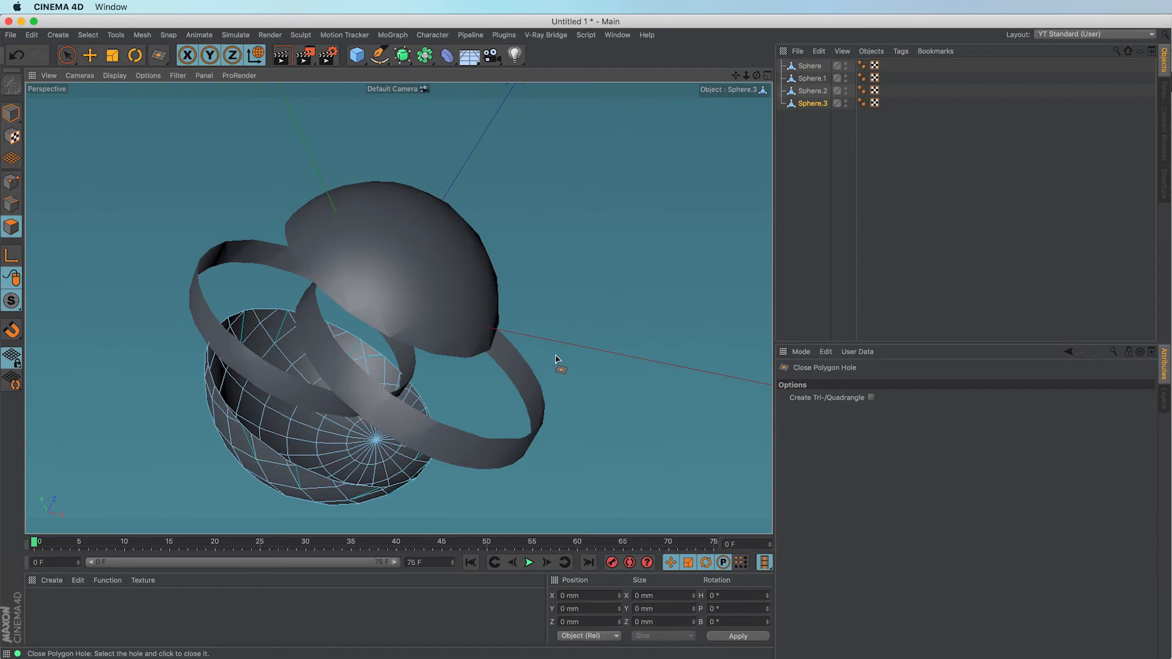
left_click(213, 380)
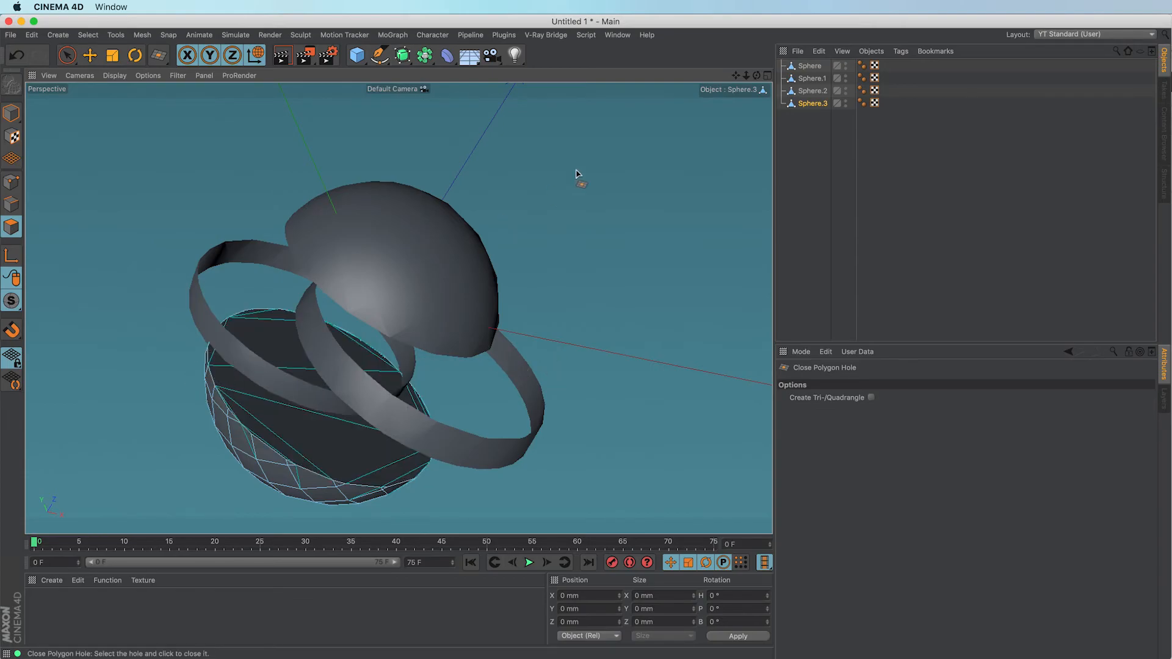
Close the open polygon holes on both sides of the ring-shaped Sphere.2 and Sphere.1.
left_click(316, 278)
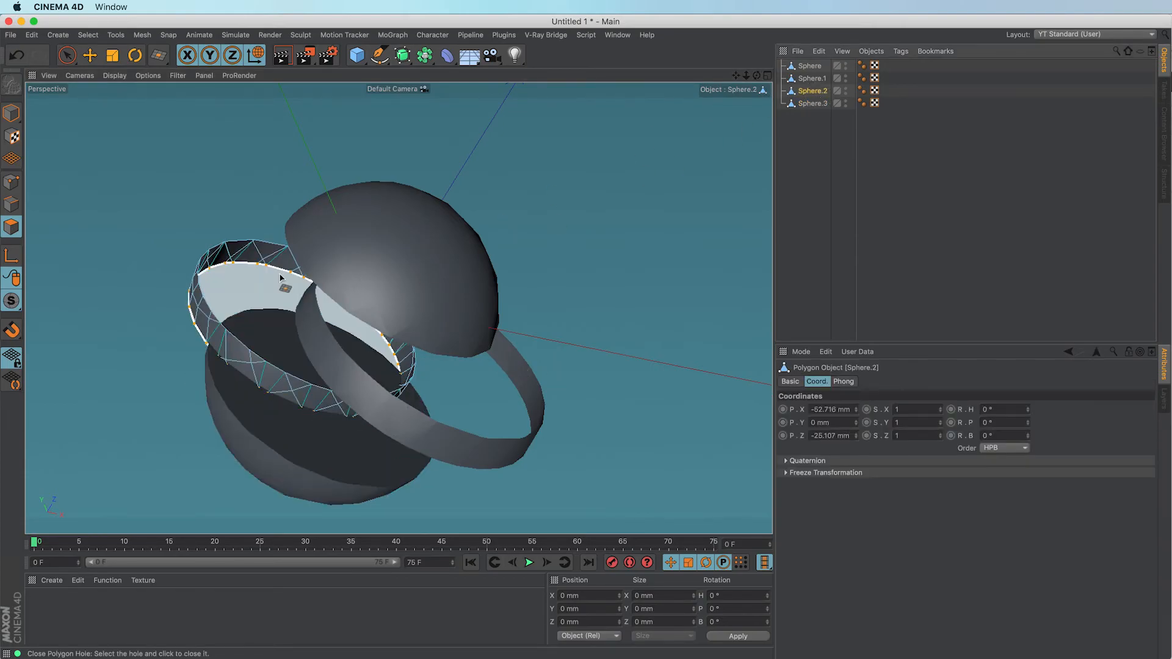
left_click(272, 247)
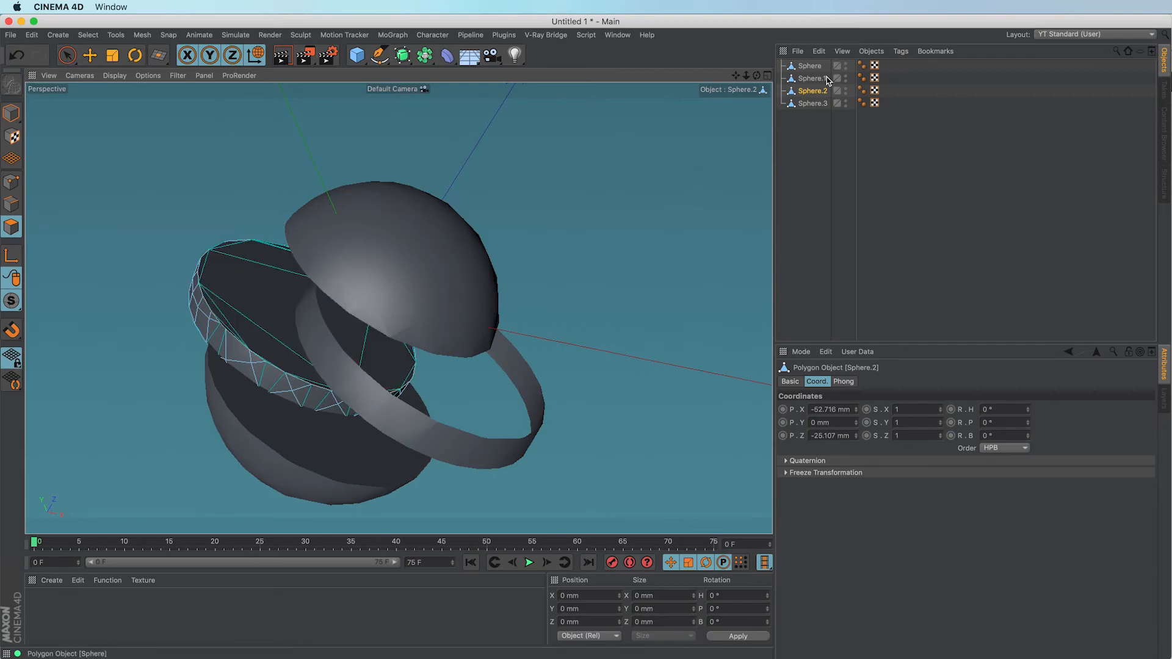
left_click(532, 391)
left_click(507, 385)
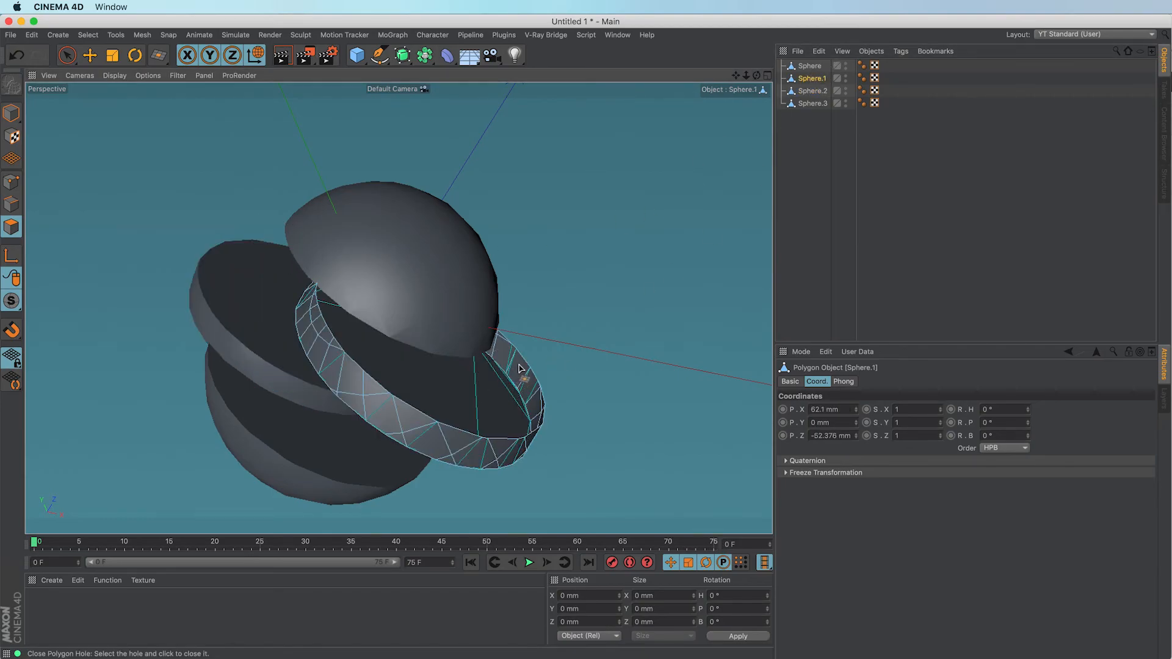
Close the polygon hole on the cut side of the original Sphere, and deselect all objects with Live Selection active.
left_click(814, 66)
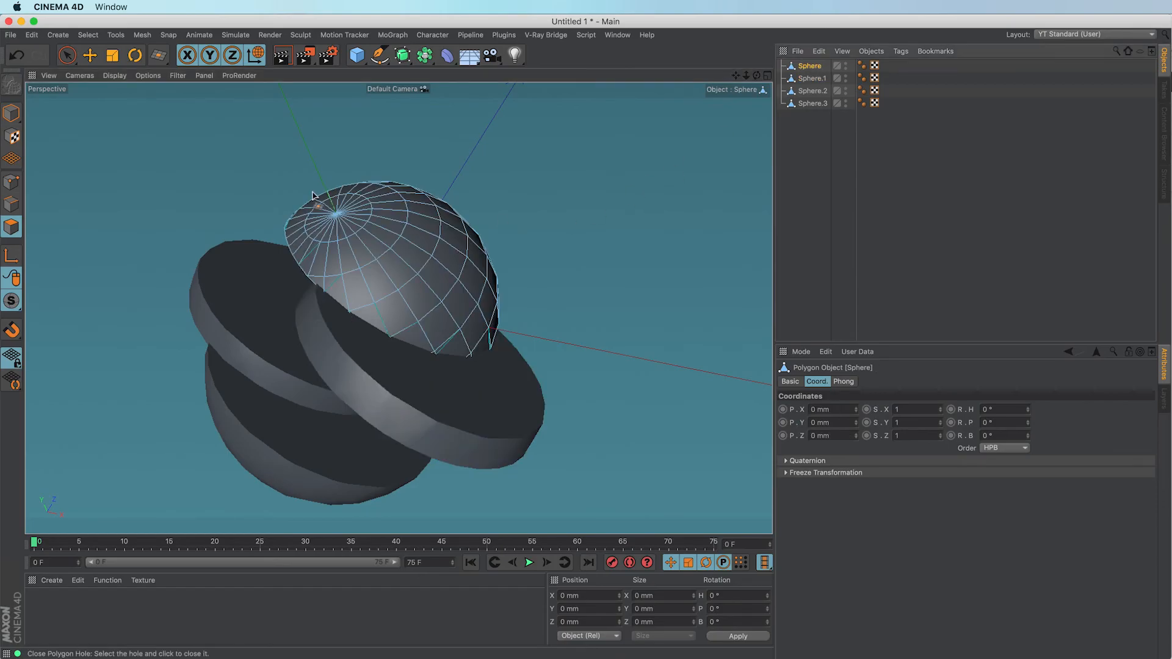
left_click(289, 249)
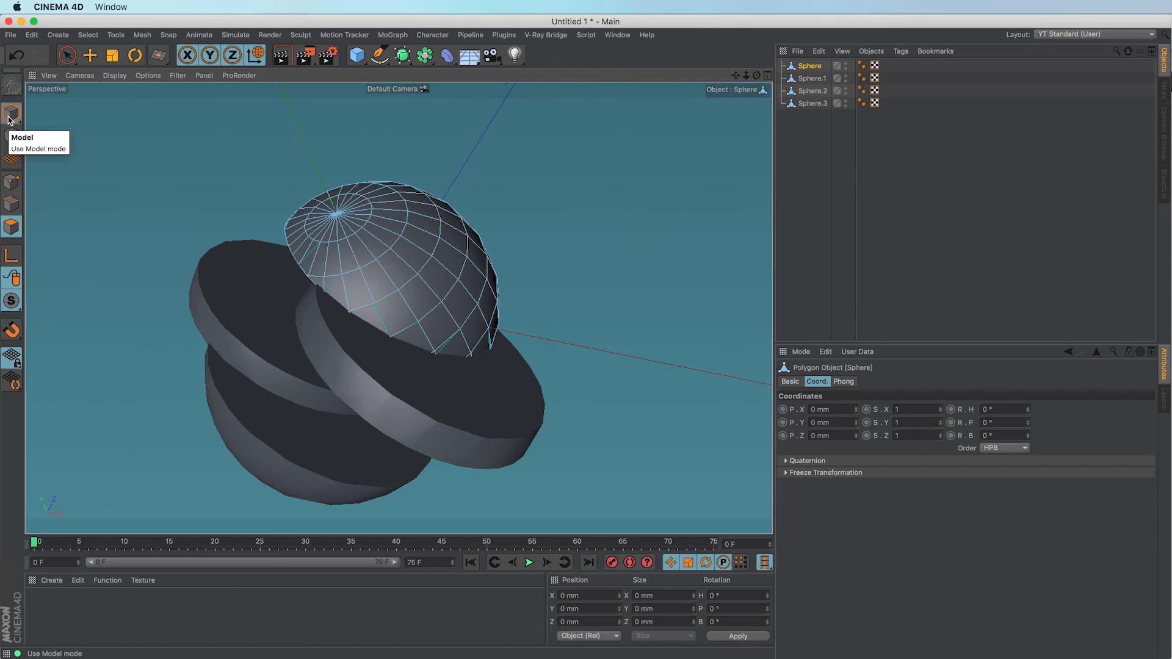
left_click(67, 58)
left_click(821, 145)
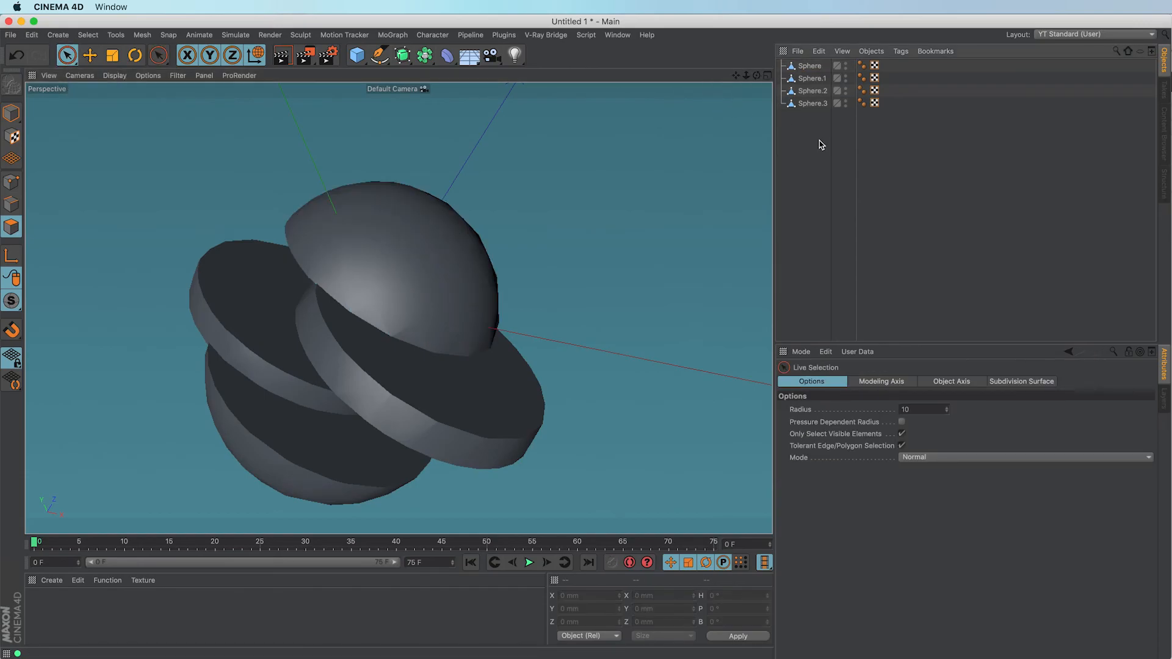